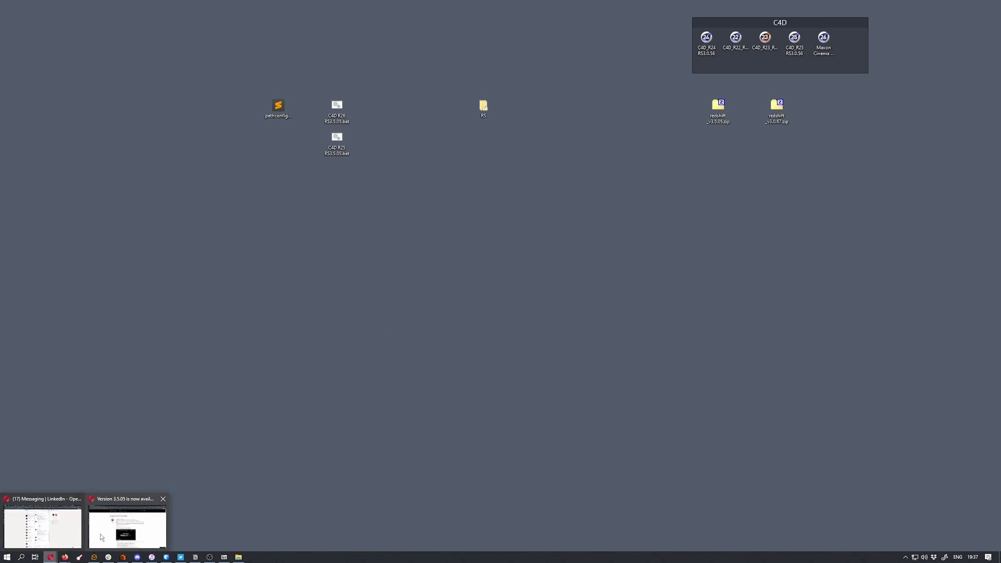
Switch from the browser to the desktop, open the RS folder and position its window
click(101, 533)
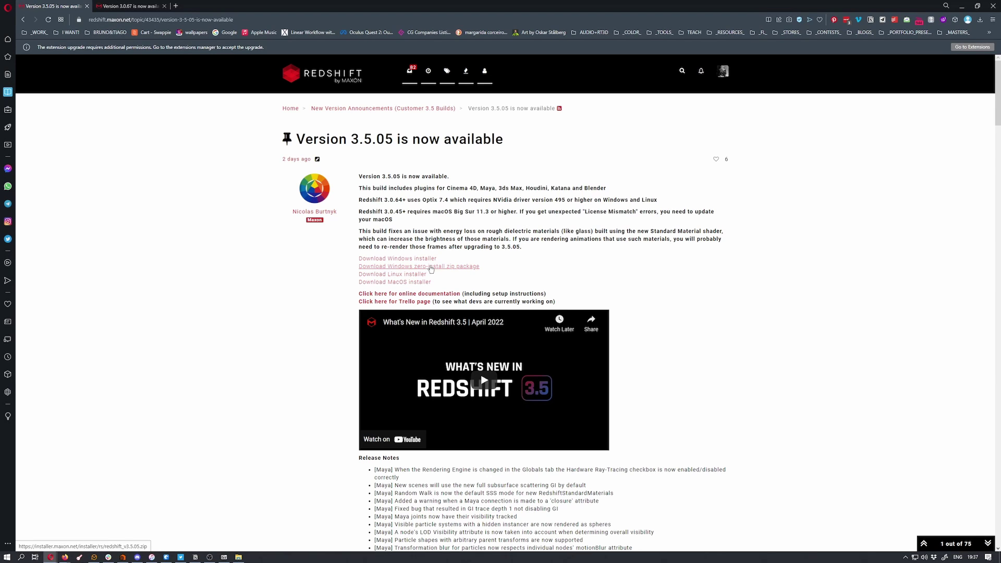
click(962, 5)
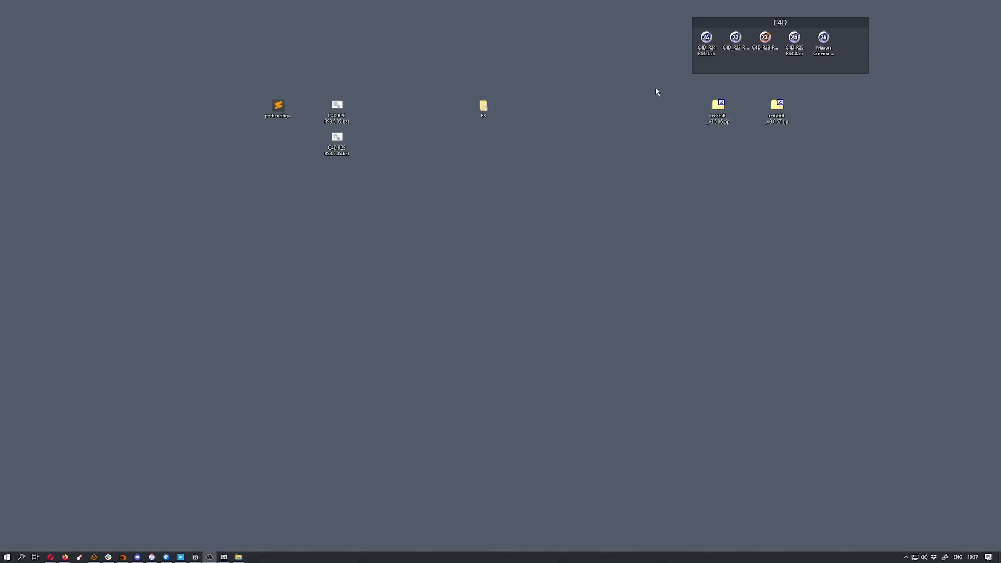
double_click(484, 107)
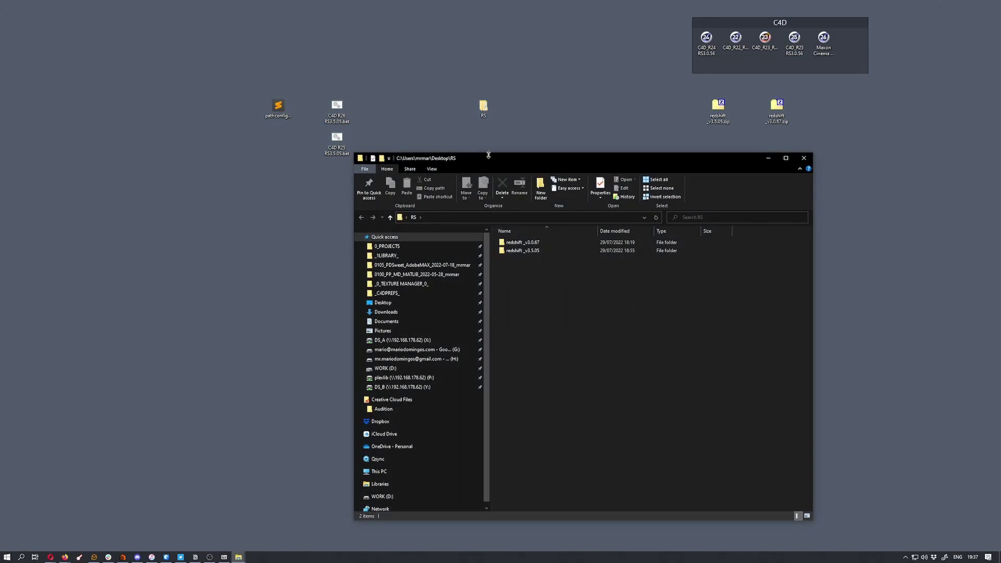
drag(496, 163, 534, 170)
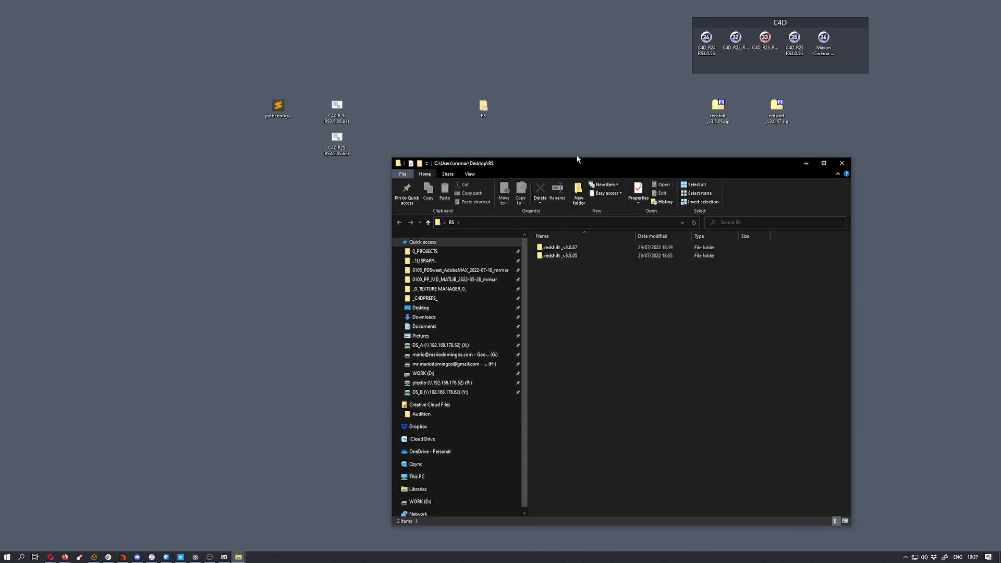
drag(574, 165, 564, 162)
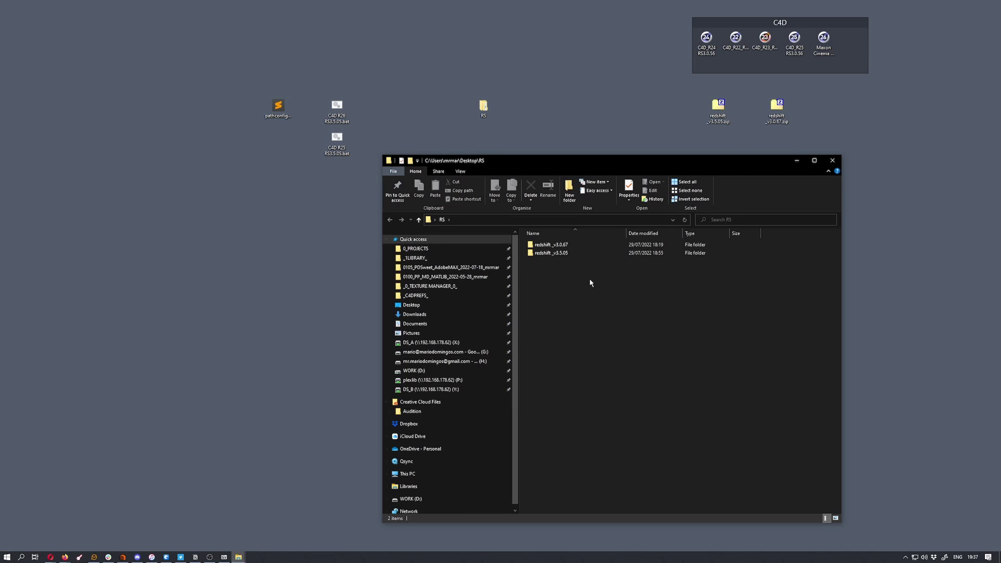
Navigate into redshift _v3.5.05\Redshift\Plugins\C4D
click(568, 253)
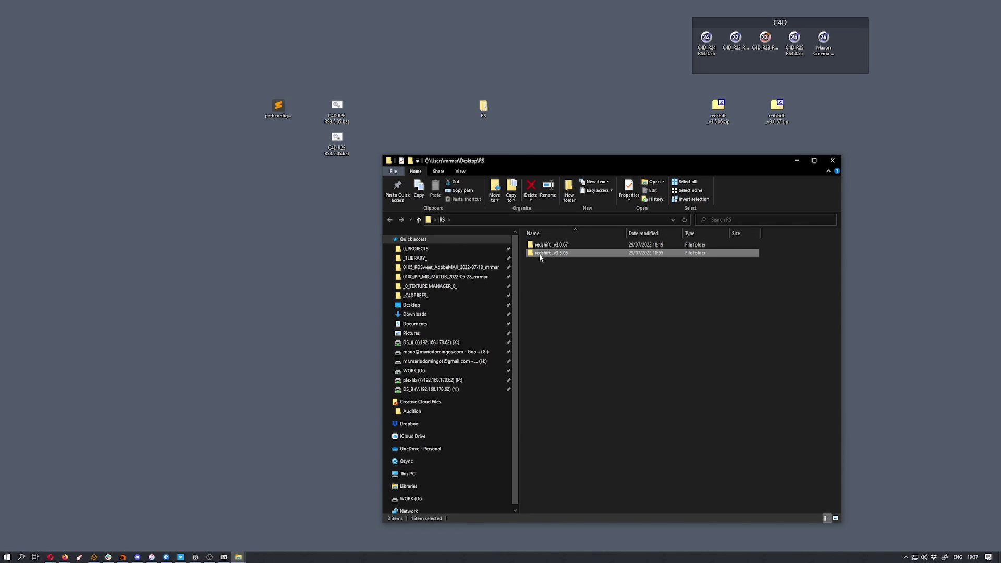
double_click(540, 258)
double_click(542, 244)
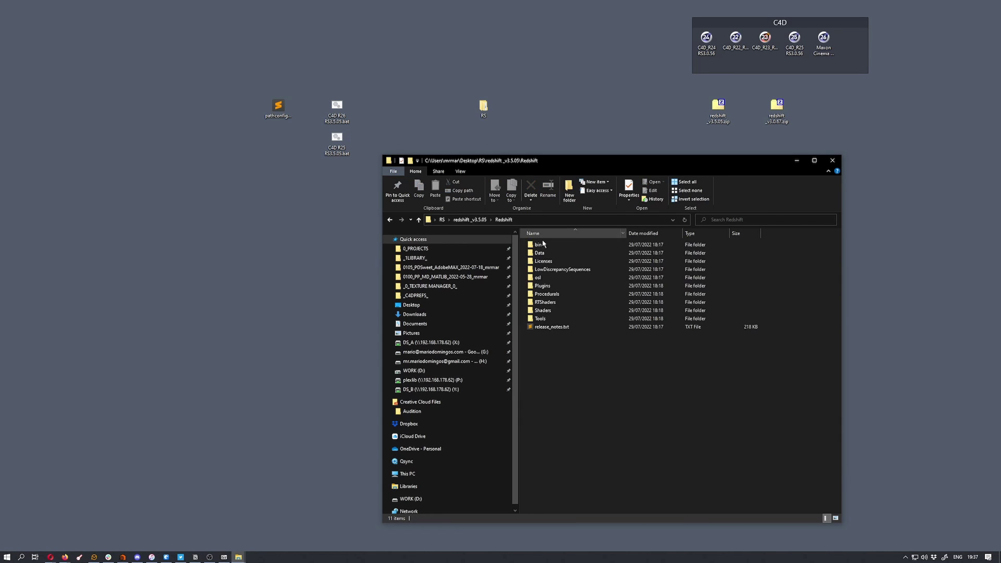
double_click(547, 288)
double_click(537, 261)
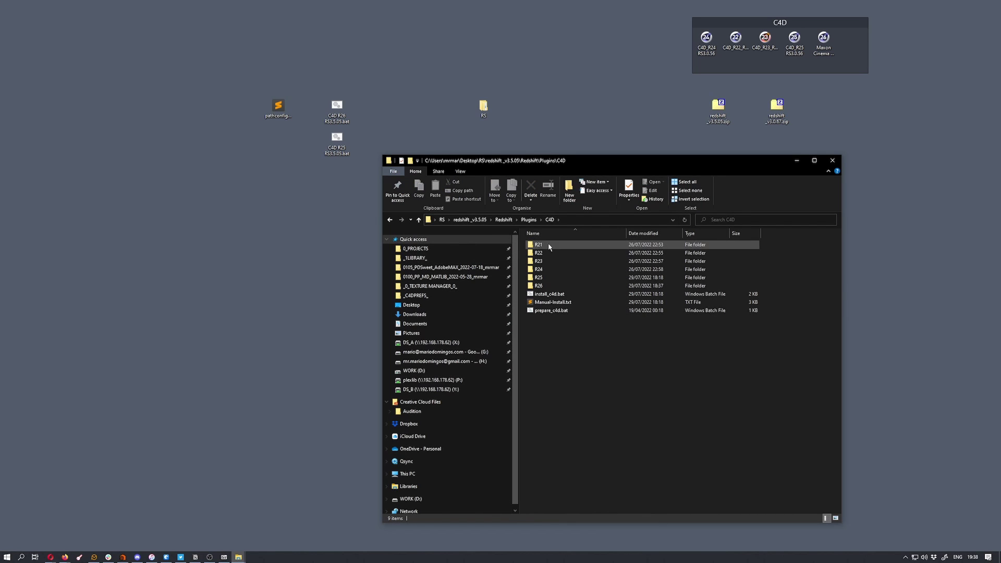
Delete the R21 through R24 plugin folders
click(548, 245)
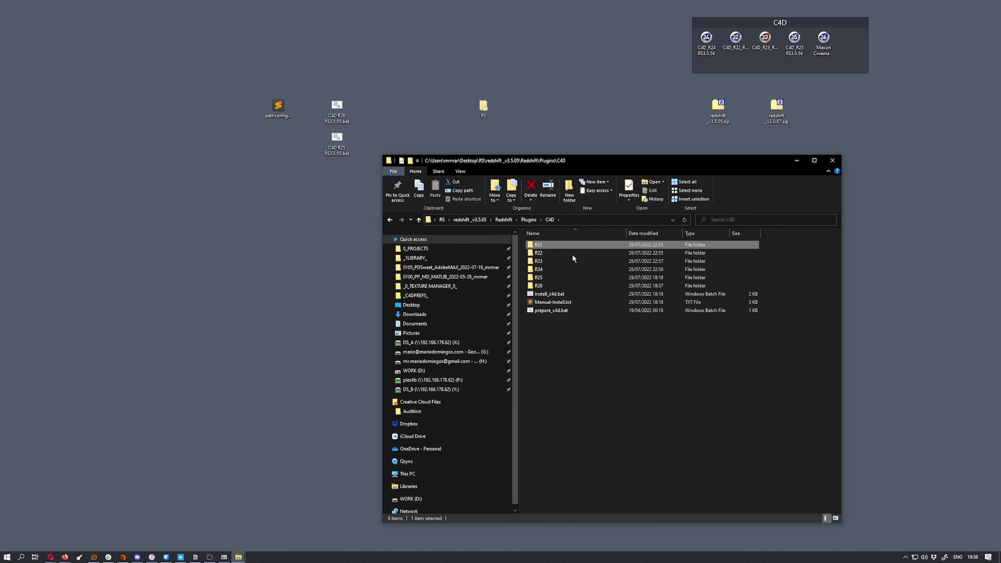
shift+click(549, 269)
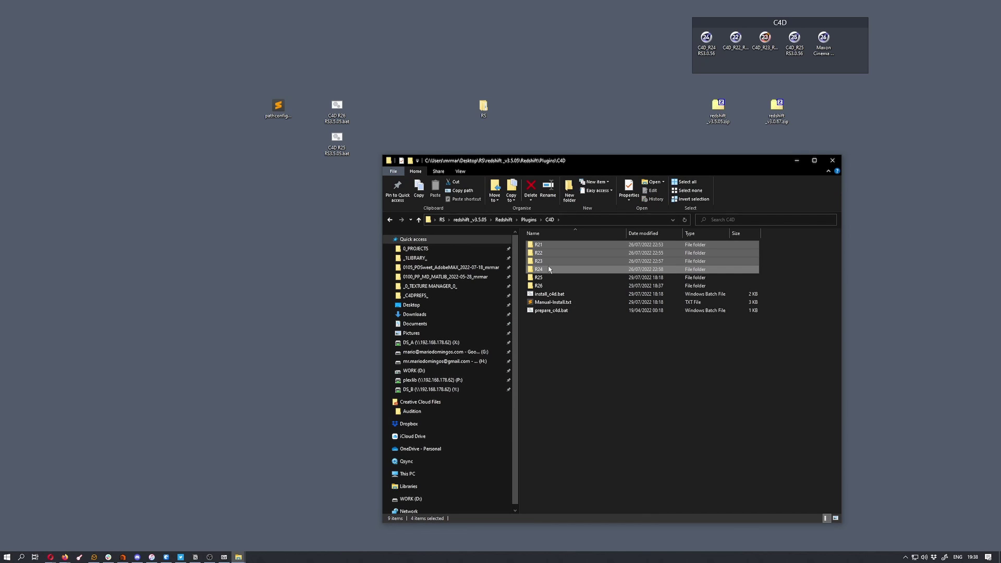
key(Delete)
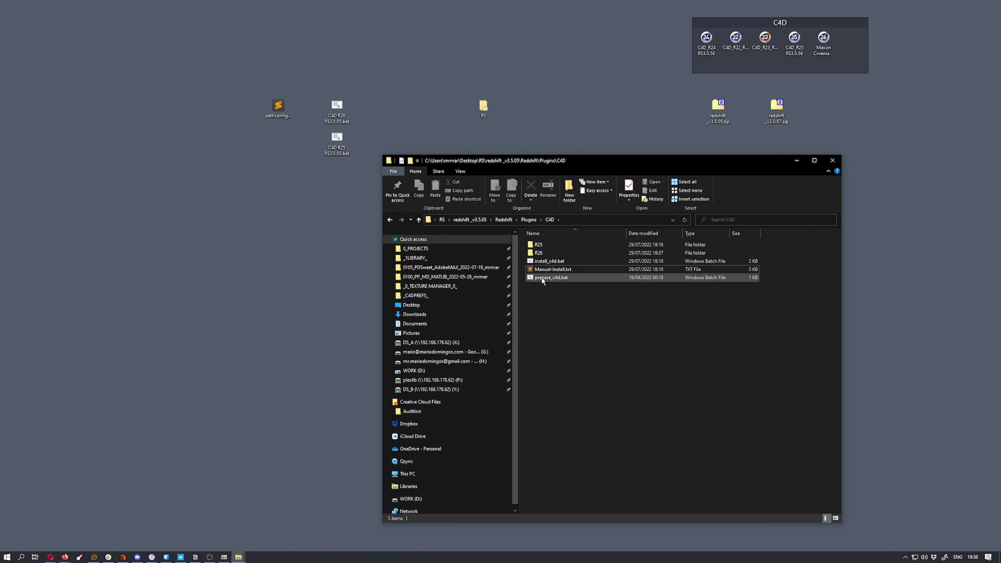
Select prepare_c4d.bat in the C4D plugins folder
click(542, 278)
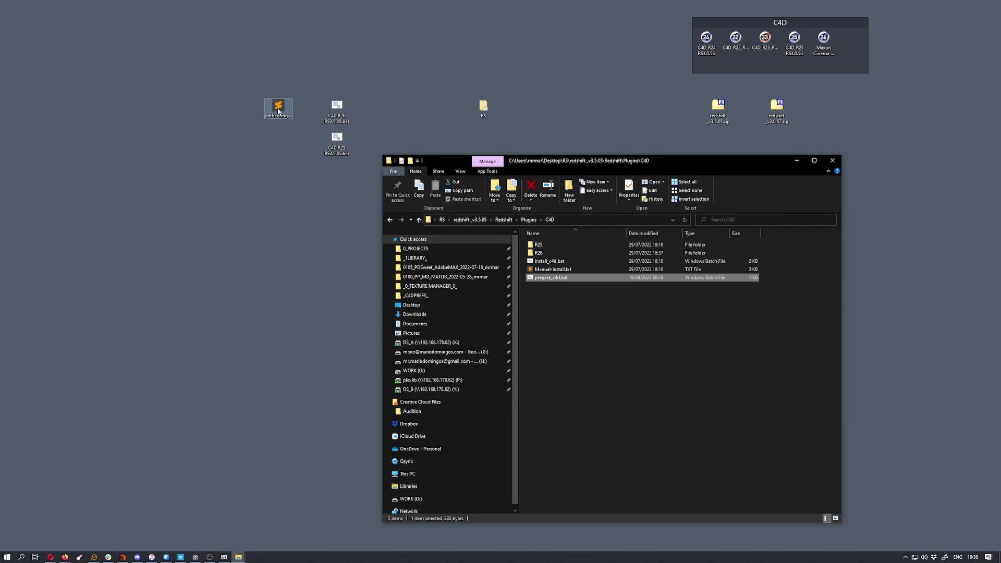
Create an empty text file renamed to pathconfig.xml and drag it out of the C4D folder
right_click(567, 312)
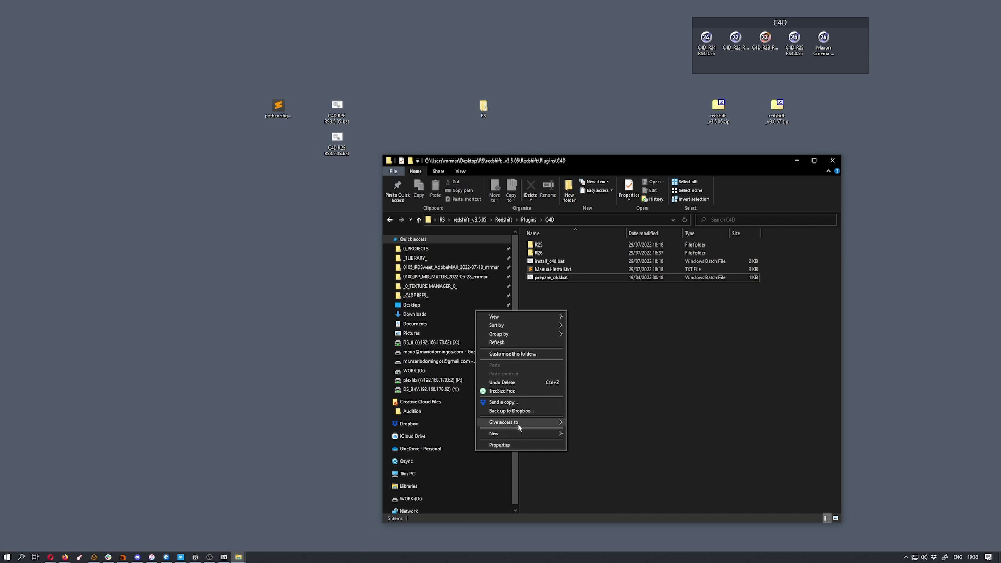
mouse_move(512, 433)
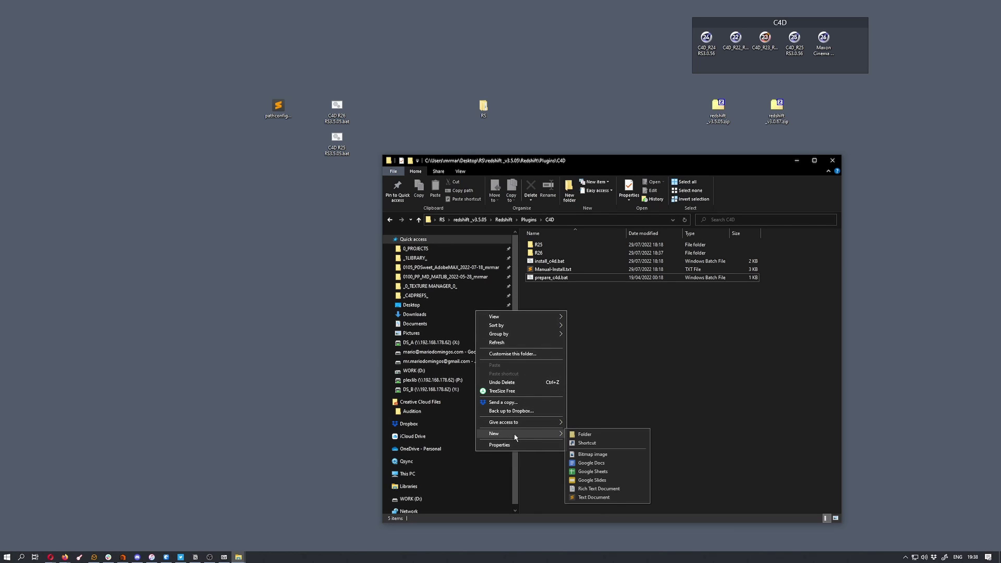
click(593, 498)
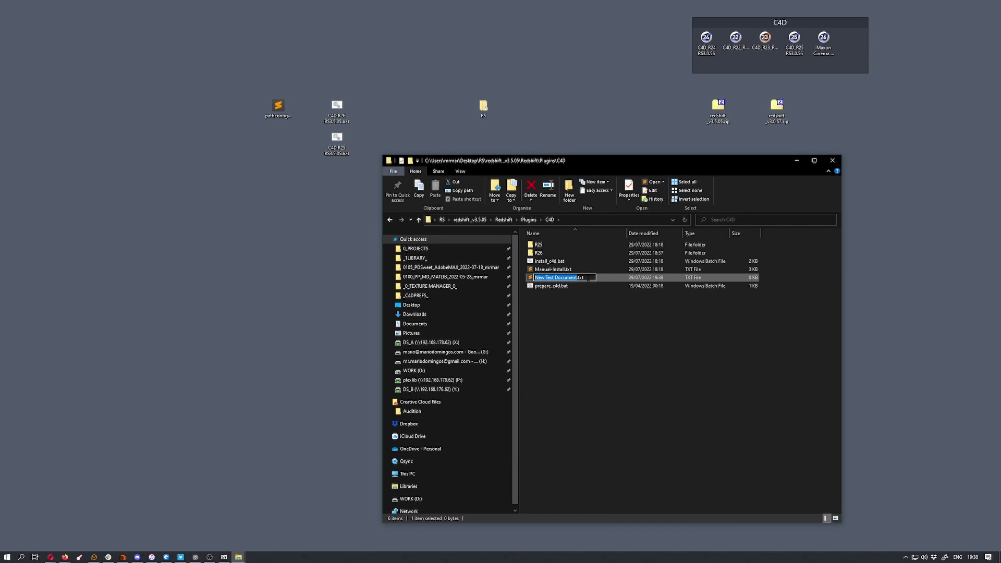
key(BackSpace)
key(BackSpace)
key(BackSpace)
text(xml)
key(BackSpace)
key(BackSpace)
key(BackSpace)
key(BackSpace)
key(BackSpace)
key(BackSpace)
key(BackSpace)
key(BackSpace)
key(BackSpace)
key(BackSpace)
key(BackSpace)
key(BackSpace)
key(BackSpace)
key(BackSpace)
key(BackSpace)
key(BackSpace)
key(BackSpace)
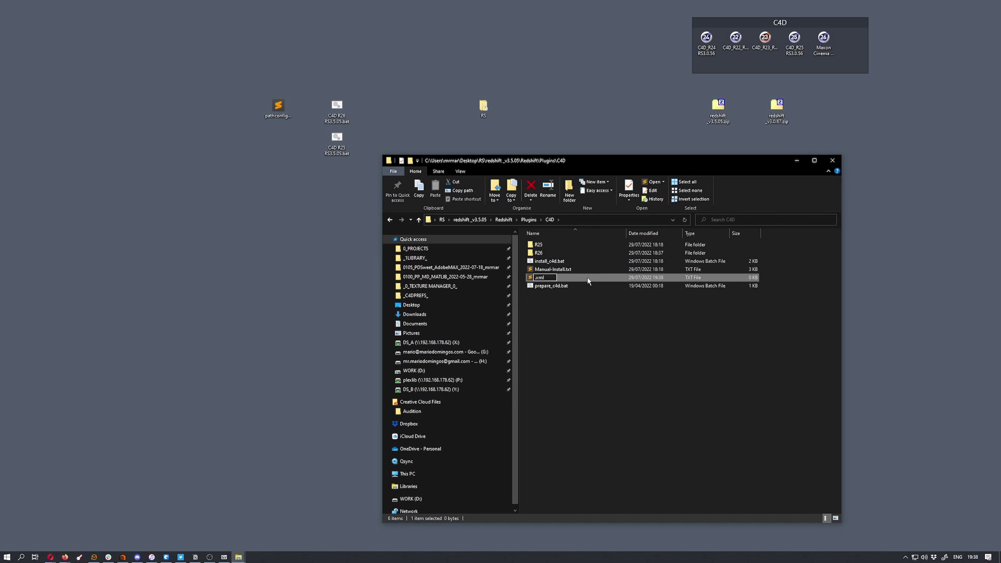
text(pathconfig)
click(574, 346)
click(527, 281)
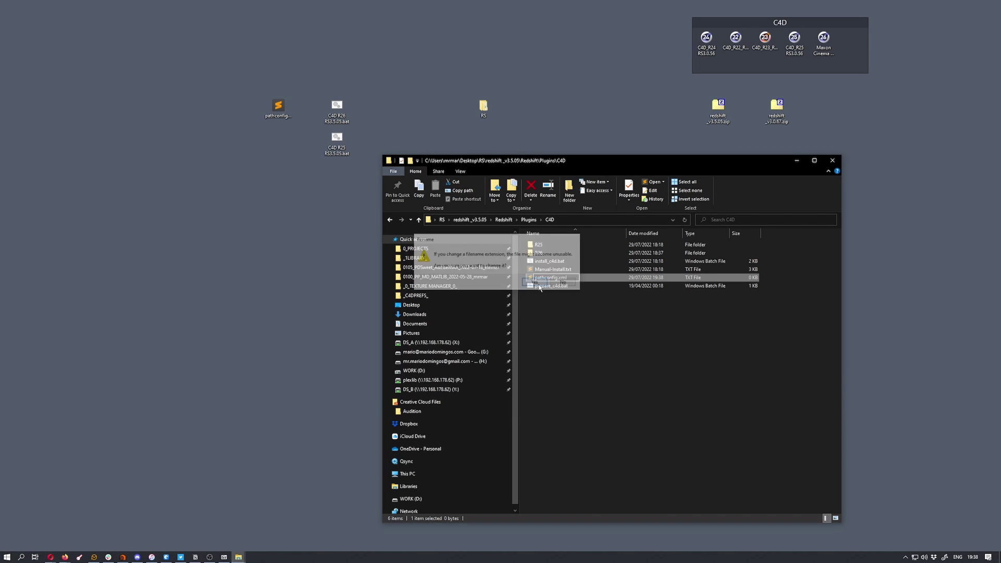
drag(561, 290, 533, 255)
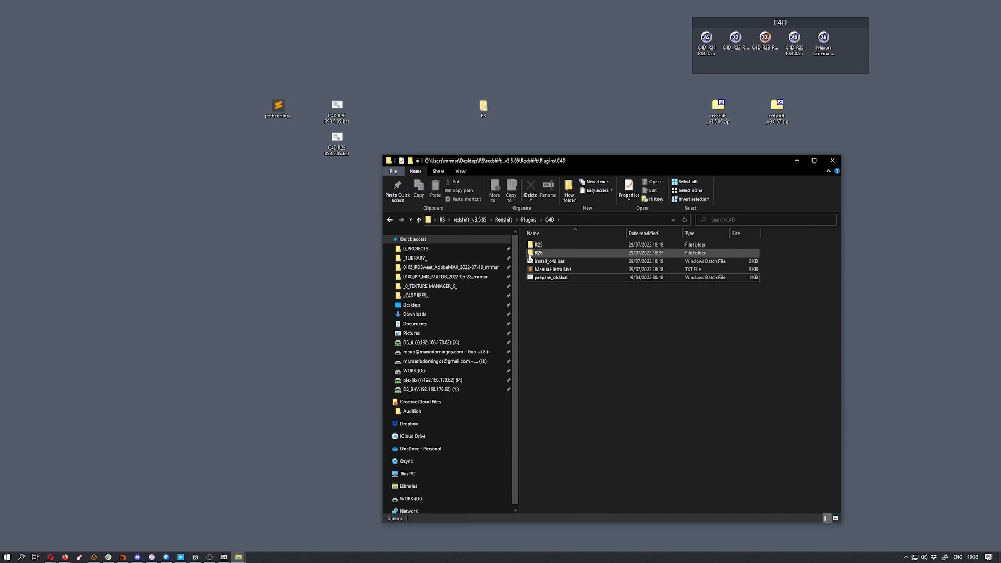
Drop the desktop pathconfig.xml into R26\Redshift and open it in Sublime Text
double_click(540, 253)
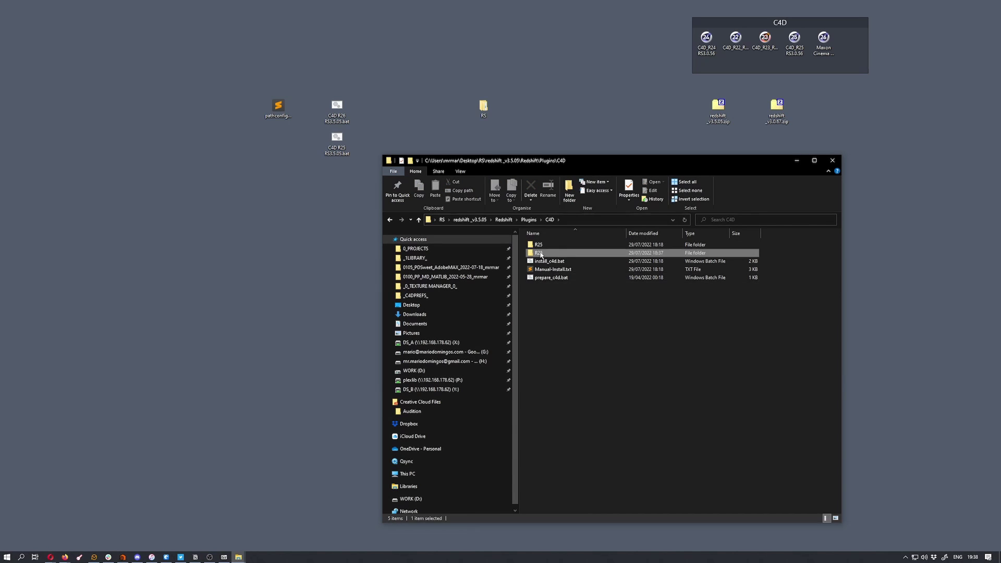
double_click(547, 246)
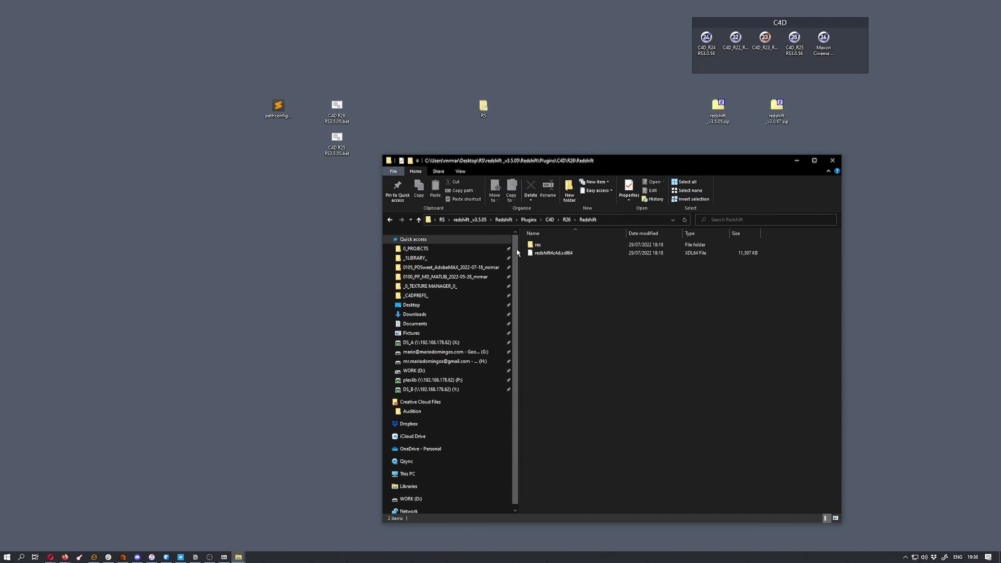
drag(278, 107, 568, 284)
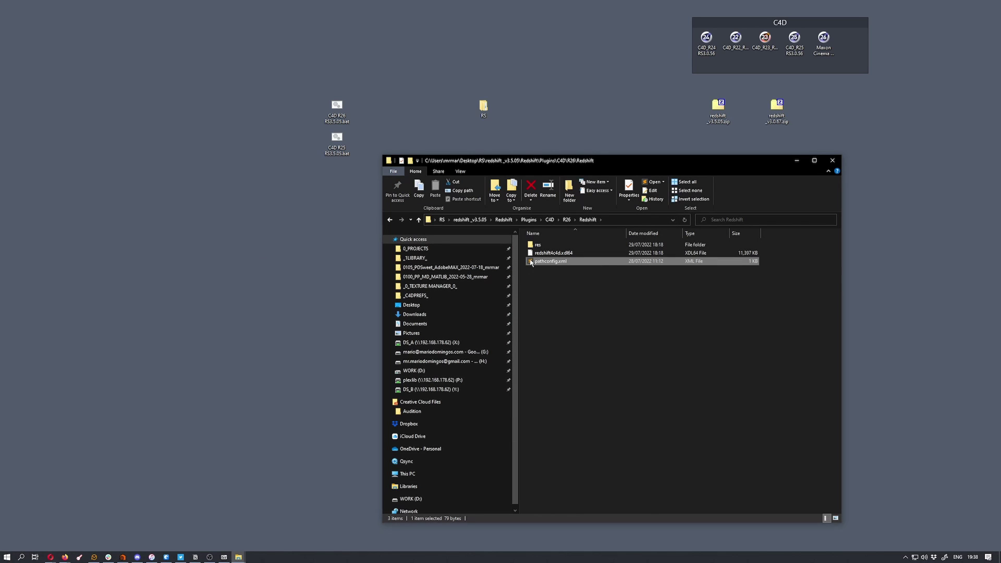
double_click(531, 261)
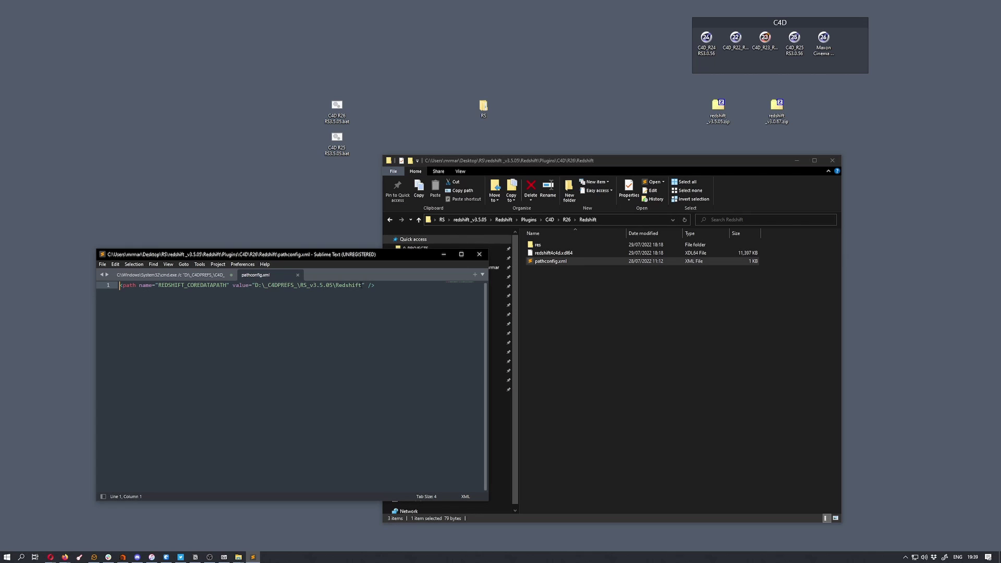
Copy the full path of redshift _v3.5.05\Redshift from Explorer's address bar
drag(362, 285, 255, 285)
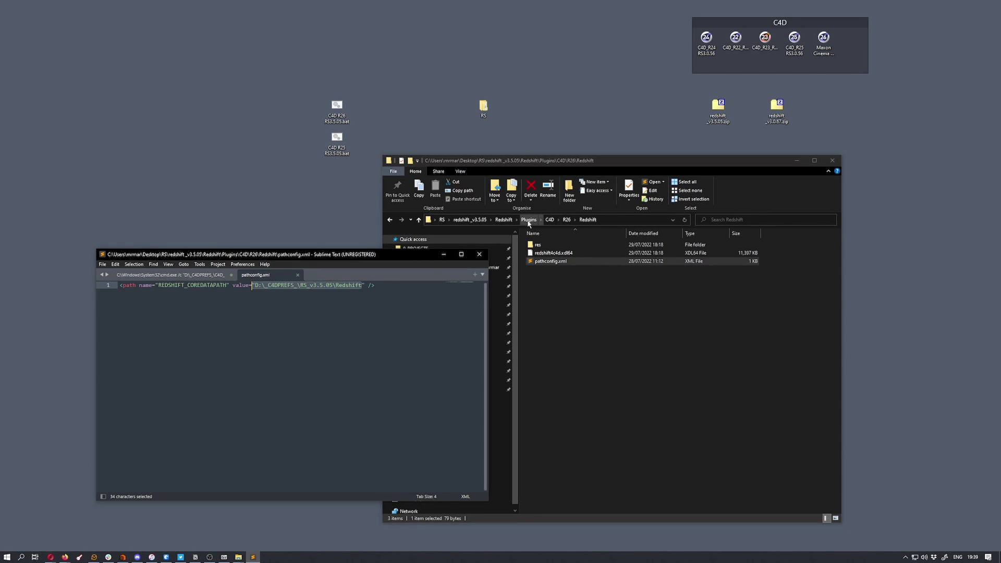
click(476, 221)
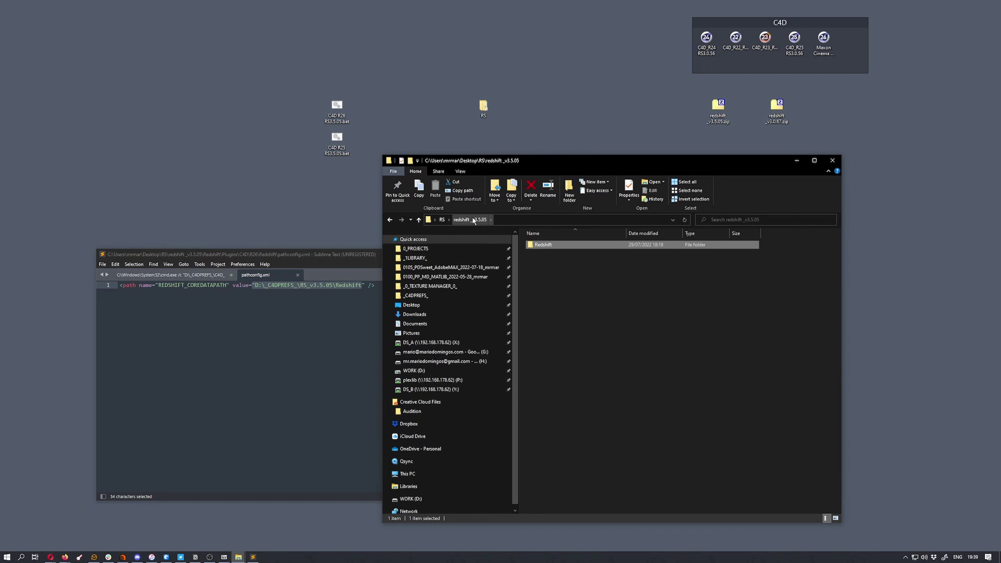
double_click(543, 244)
click(550, 223)
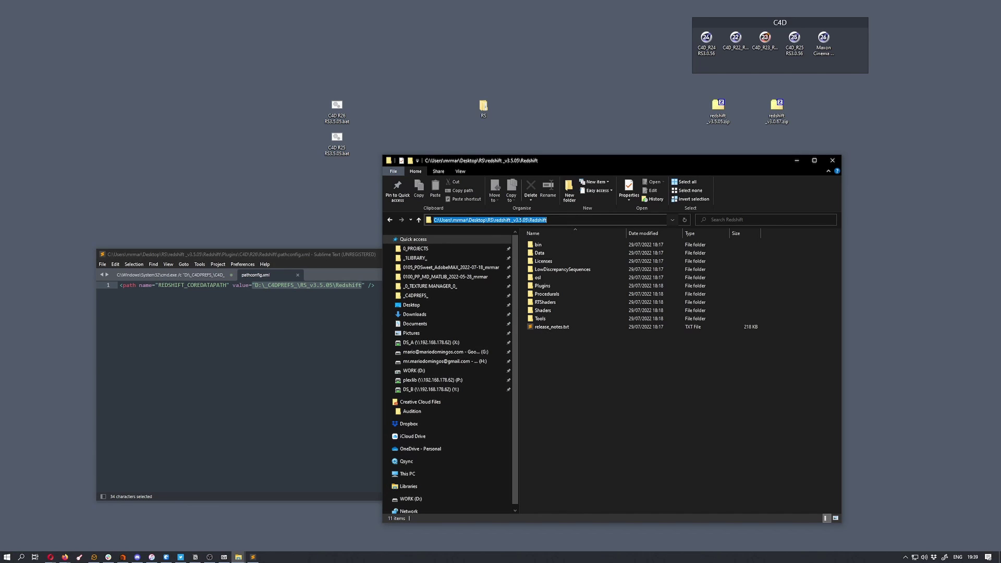
click(547, 220)
key(ctrl+a)
key(ctrl+c)
Replace the REDSHIFT_COREDATAPATH value with the copied path and save pathconfig.xml
click(264, 285)
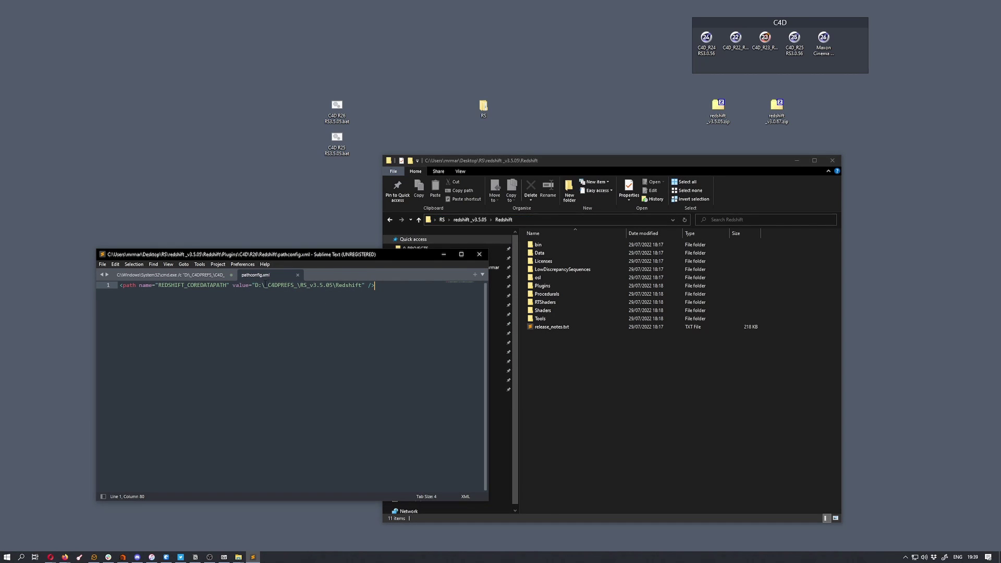
drag(255, 285, 362, 285)
key(ctrl+v)
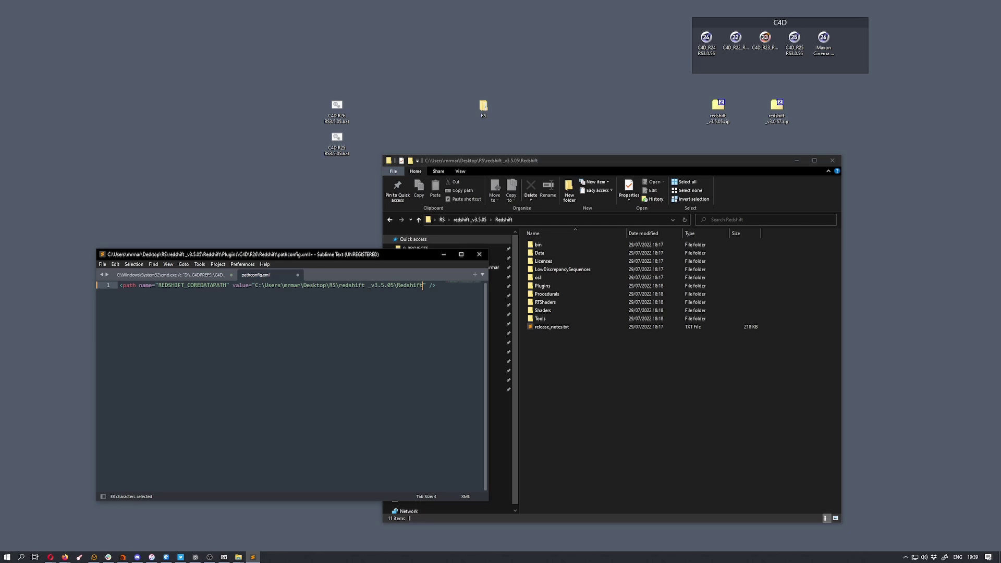
click(103, 265)
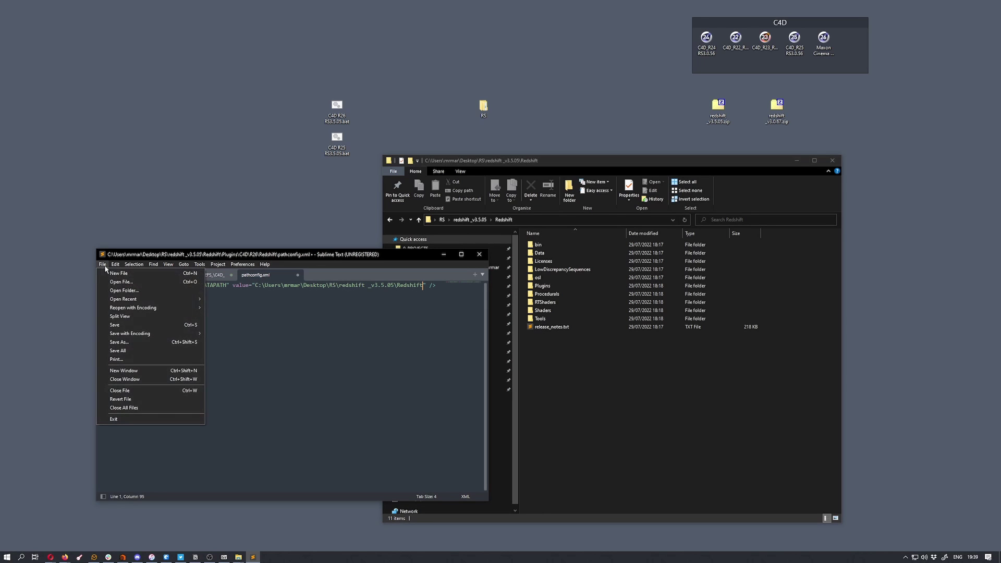
click(119, 327)
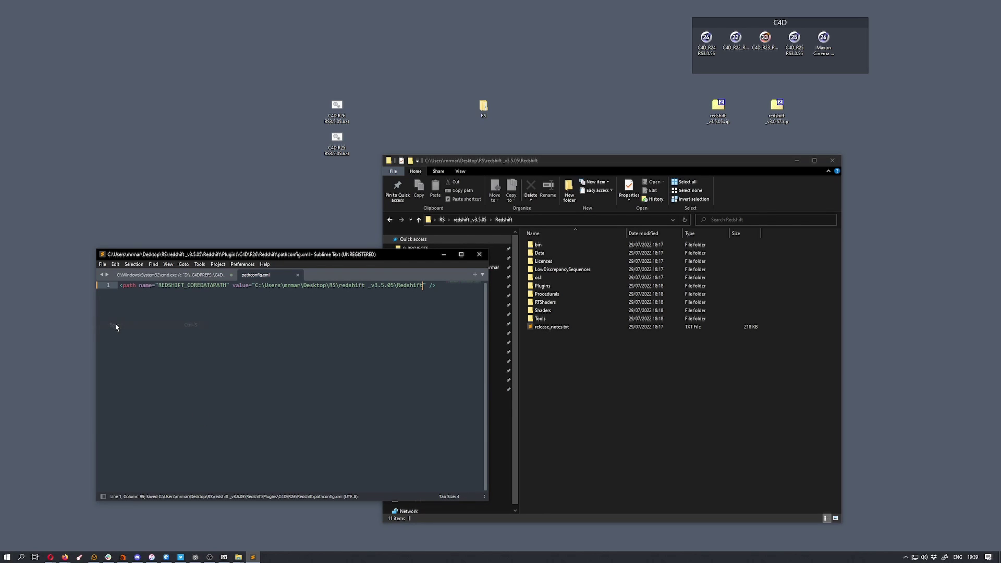
Open Plugins\C4D\R26\Redshift and select pathconfig.xml to copy
double_click(548, 286)
double_click(540, 261)
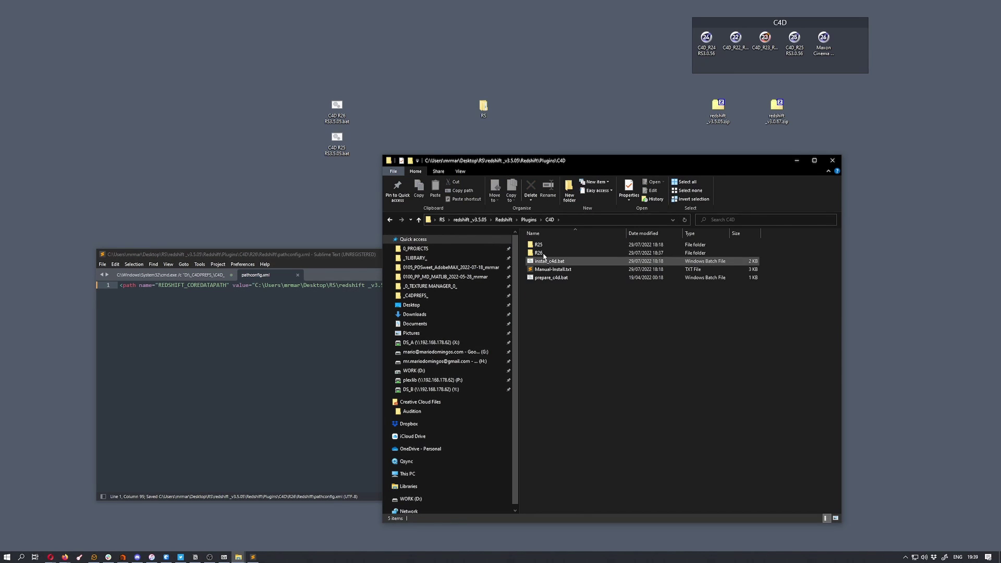
double_click(545, 253)
double_click(543, 245)
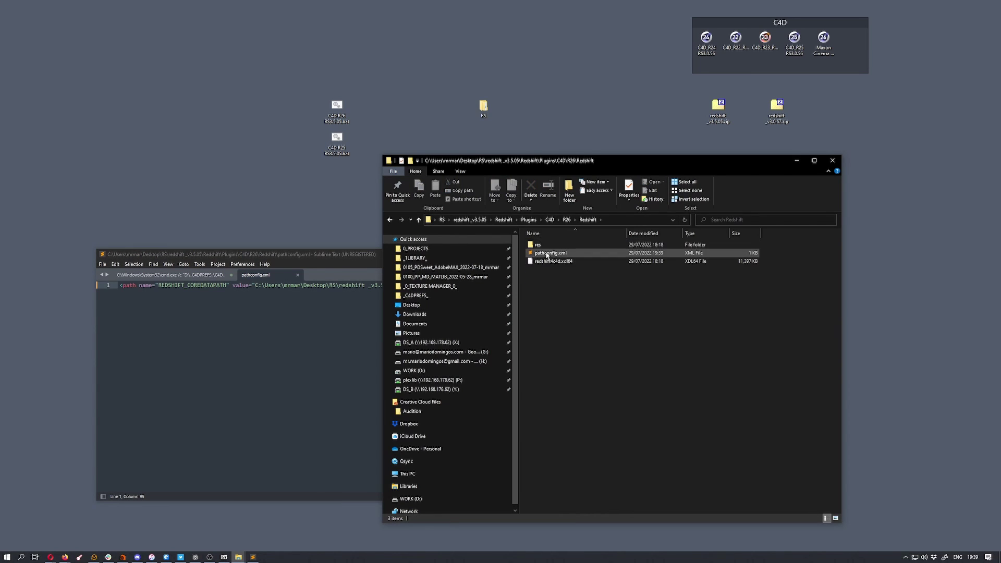
double_click(545, 245)
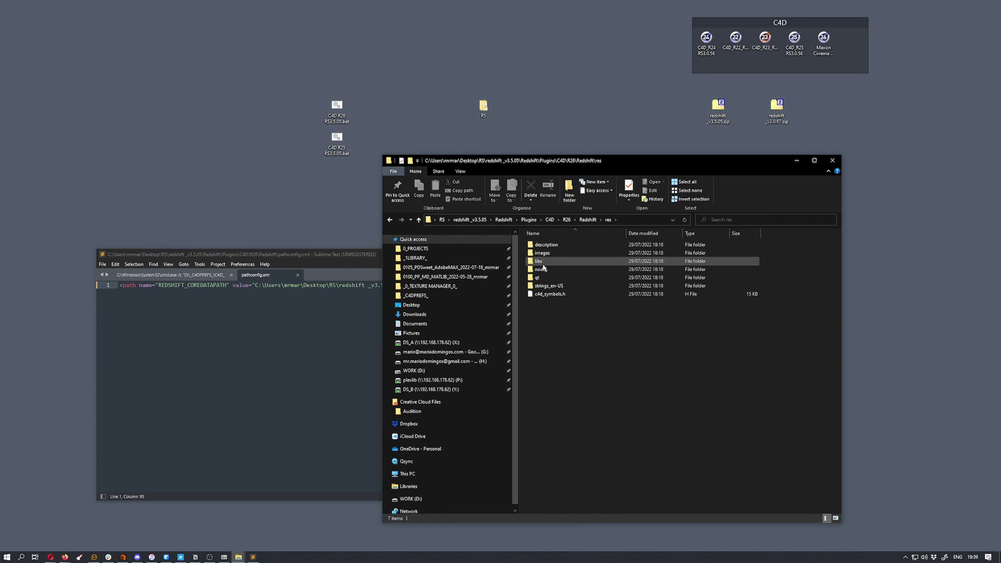
click(582, 220)
click(545, 254)
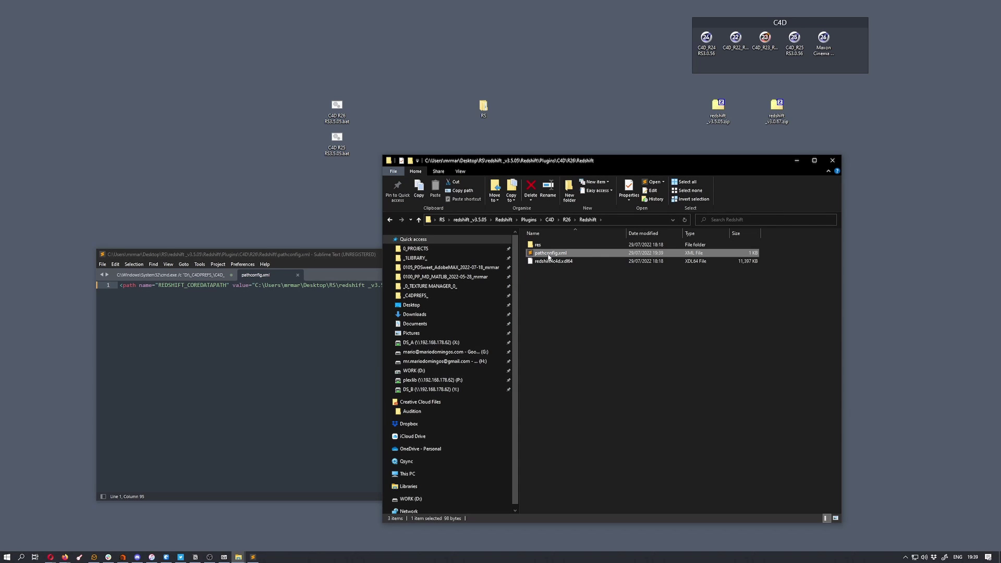
Paste pathconfig.xml into the R25\Redshift plugin folder
click(550, 219)
double_click(539, 244)
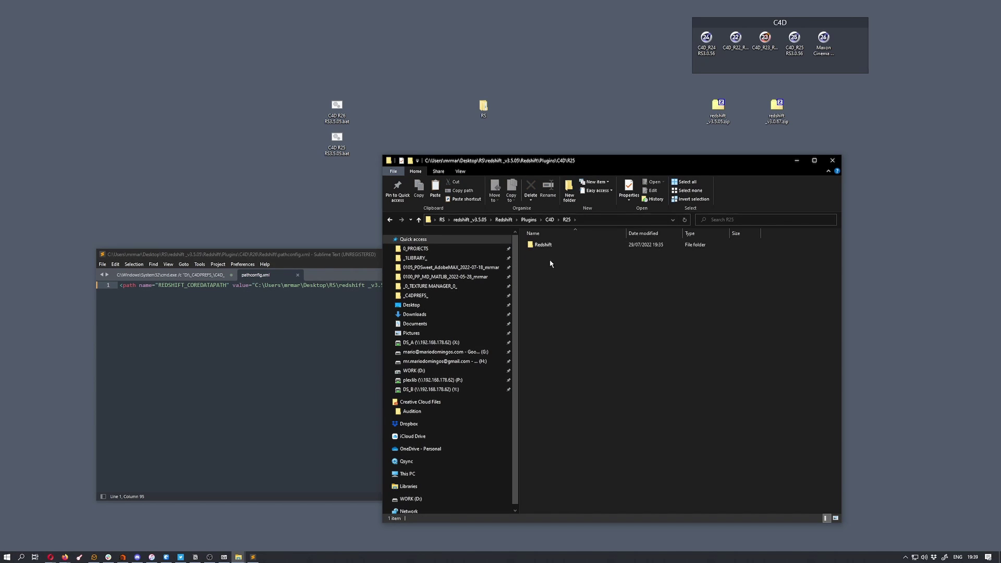
double_click(542, 245)
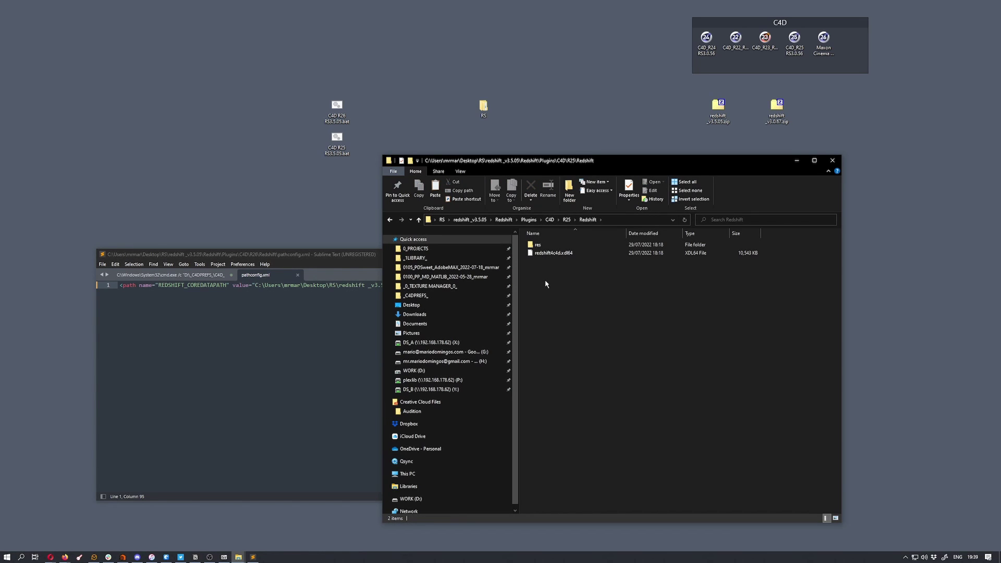
key(ctrl+v)
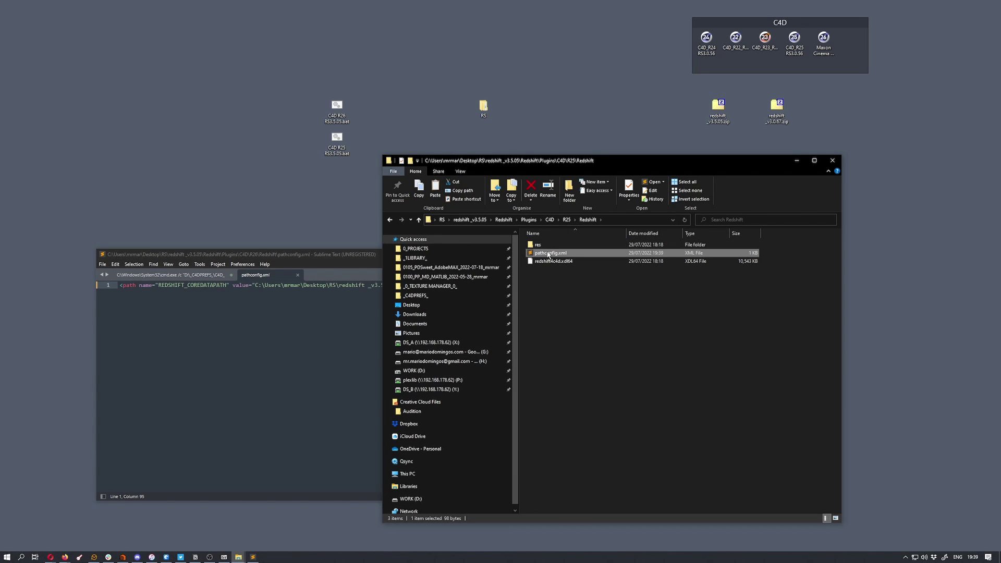
Go back up to RS and open redshift_v3.0.67\Redshift\Plugins\C4D
click(550, 220)
click(529, 220)
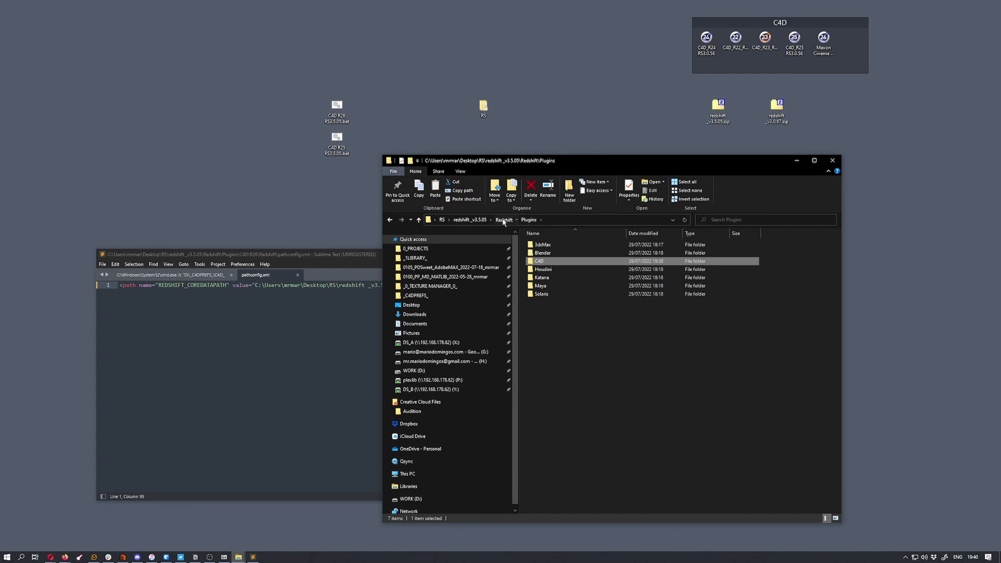
click(503, 220)
click(470, 219)
click(441, 220)
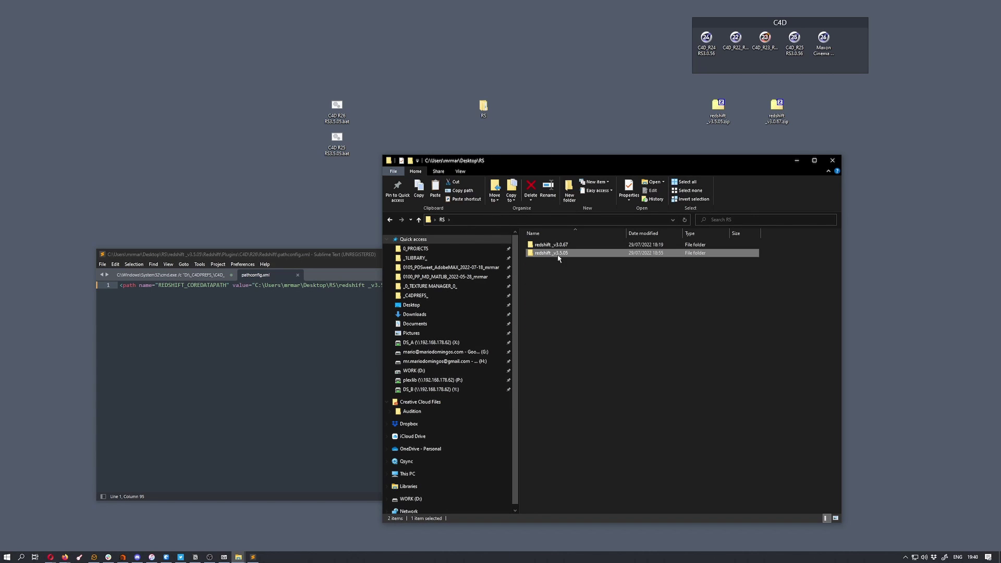
double_click(551, 245)
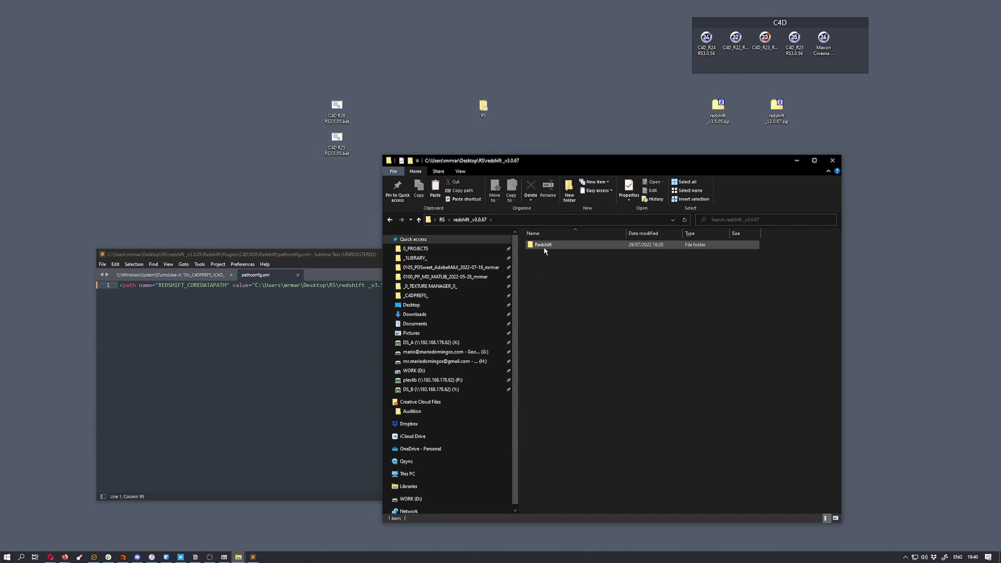
double_click(544, 250)
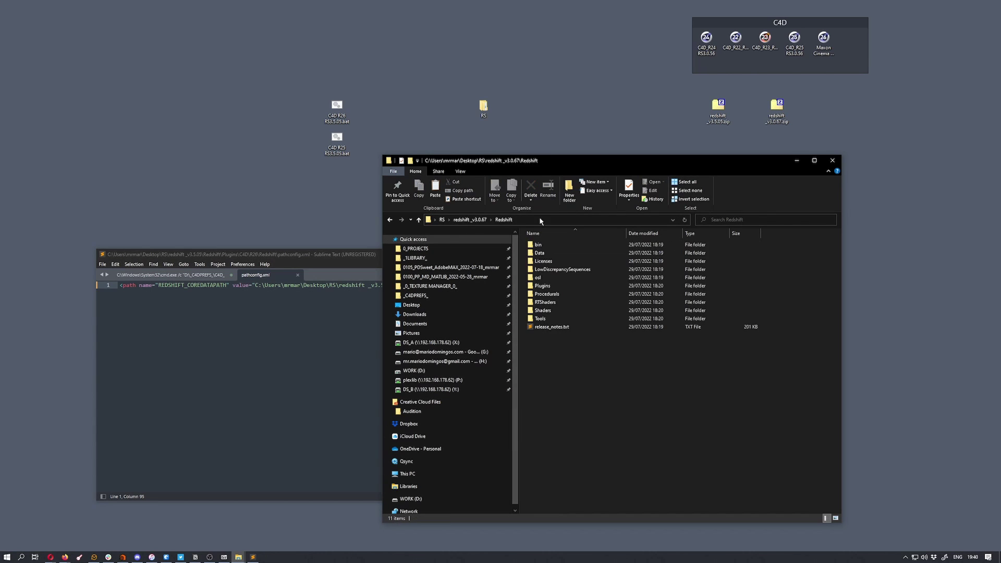
double_click(545, 287)
double_click(539, 262)
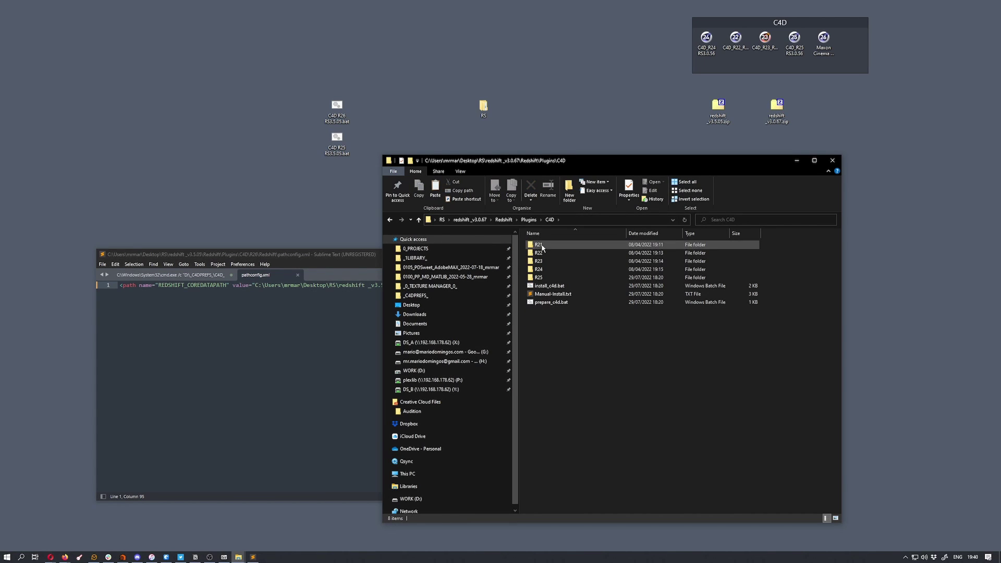
Delete the R21 through R24 plugin folders of v3.0.67
click(543, 246)
shift+click(545, 269)
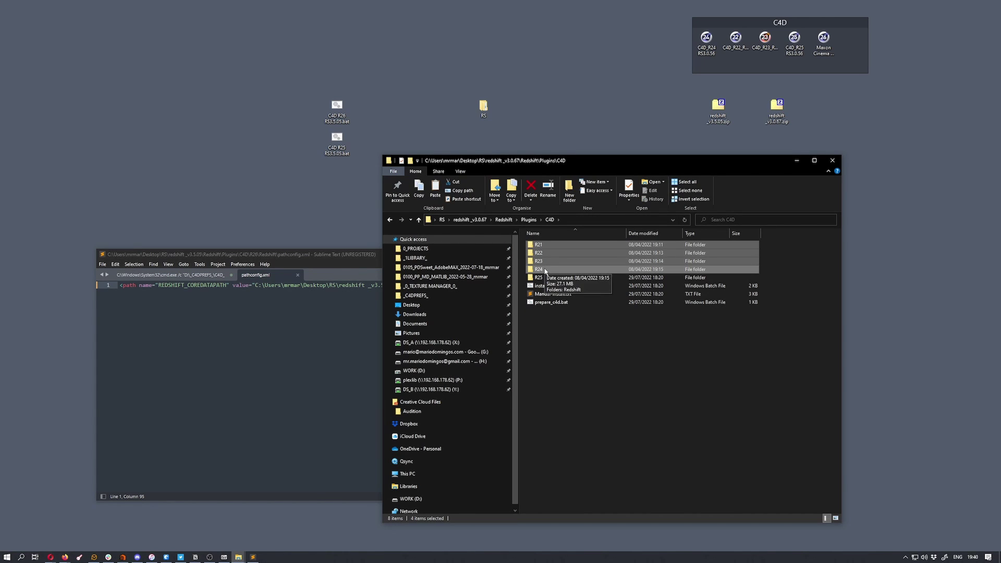
key(Delete)
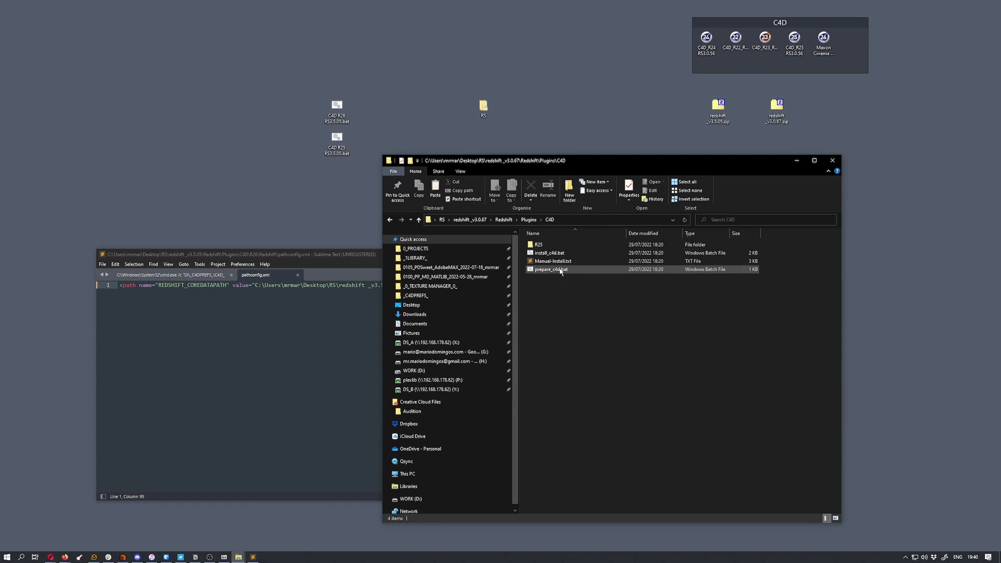
Paste pathconfig.xml into v3.0.67's R25\Redshift folder
click(546, 270)
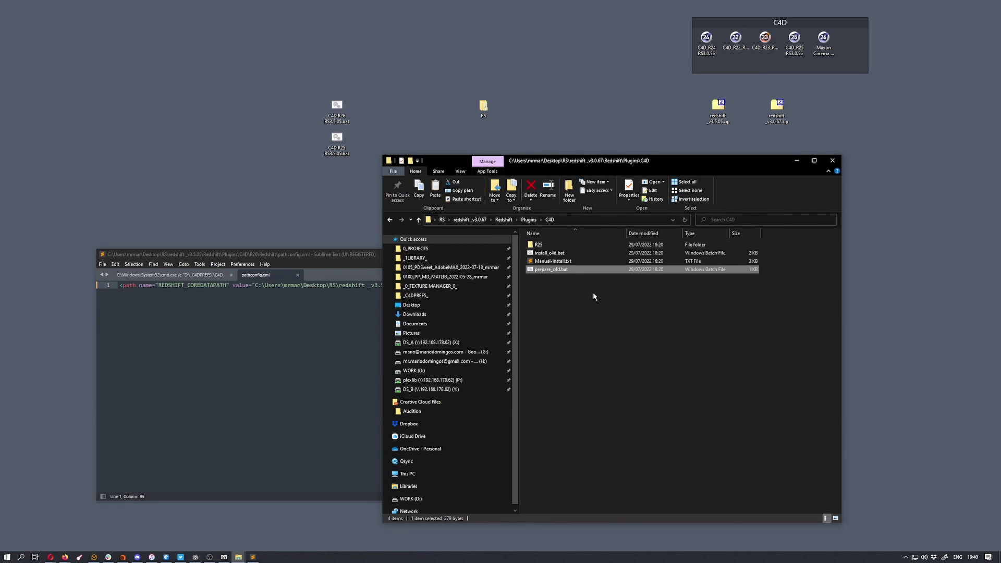
double_click(548, 245)
double_click(548, 245)
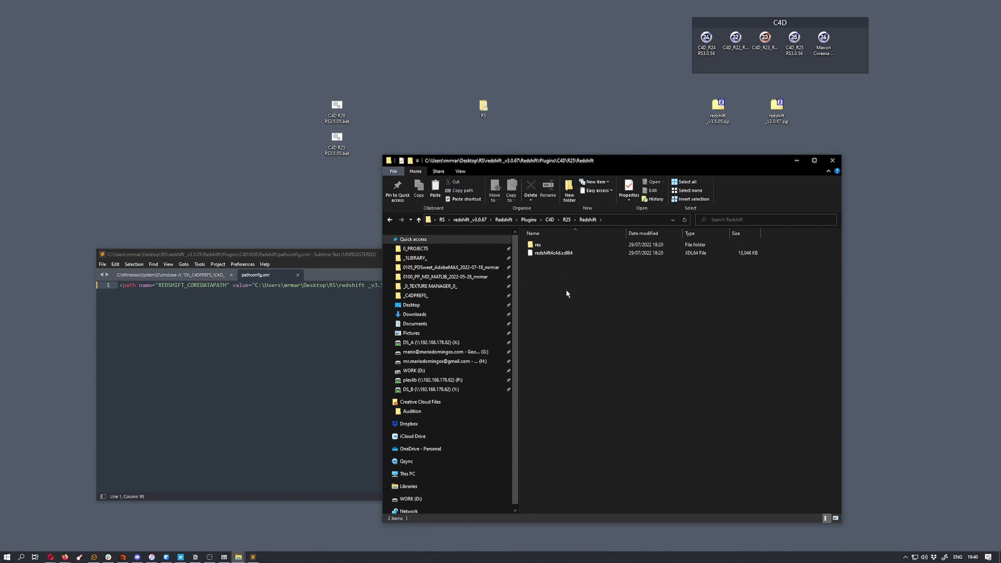
key(ctrl+v)
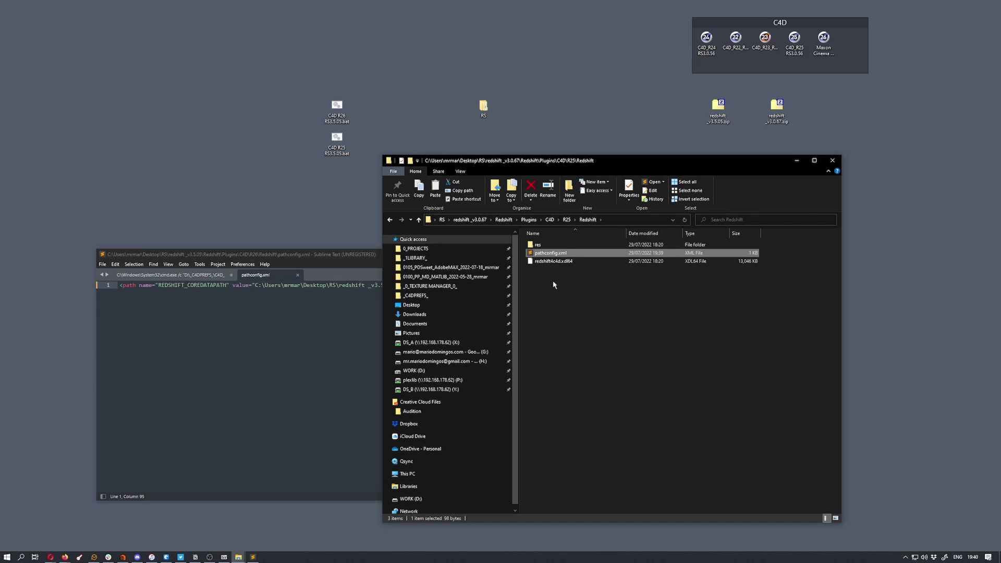
Open the v3.0.67 R25 pathconfig.xml in Sublime Text and compare its path with the folder's
right_click(550, 255)
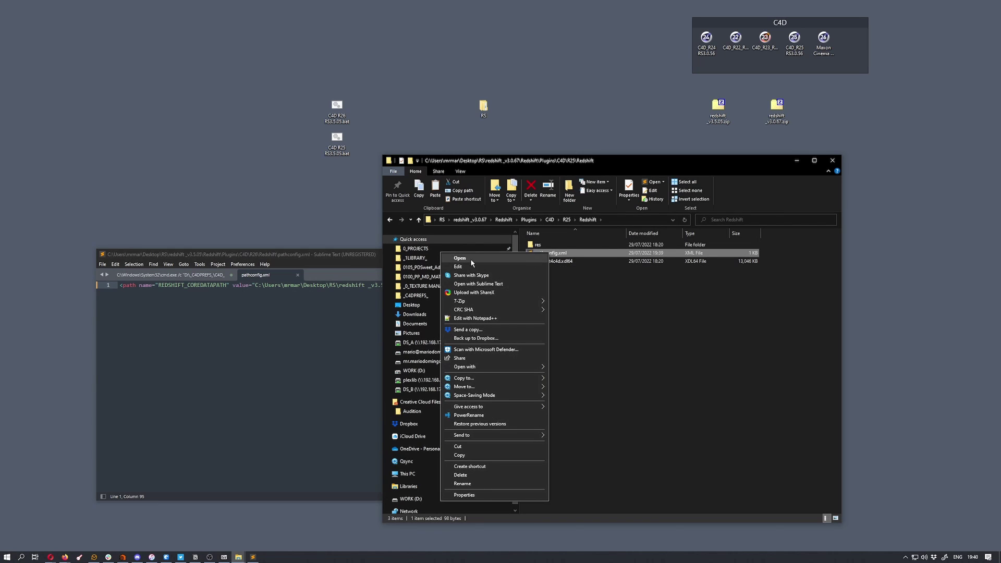
click(568, 256)
drag(568, 256, 332, 340)
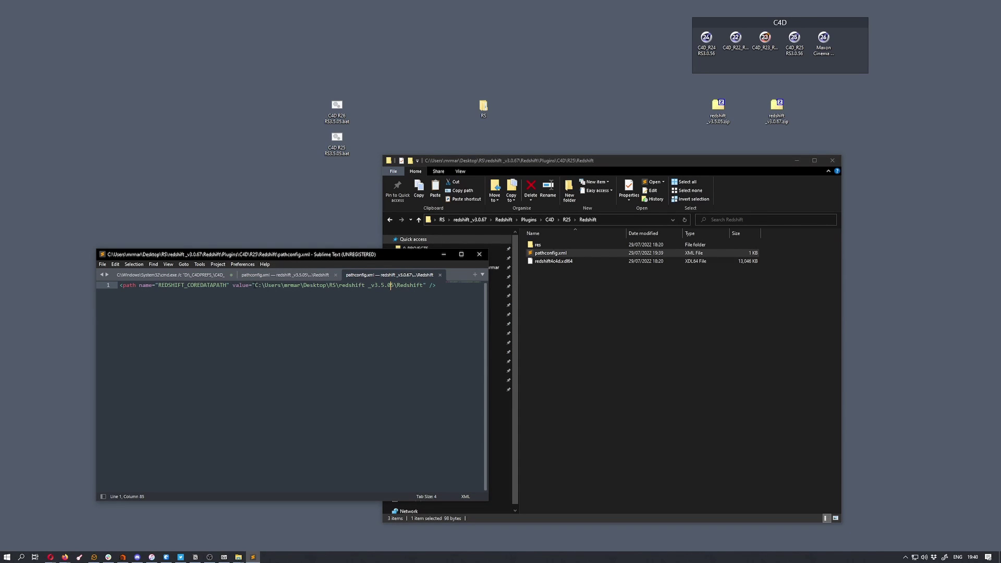
drag(255, 285, 424, 285)
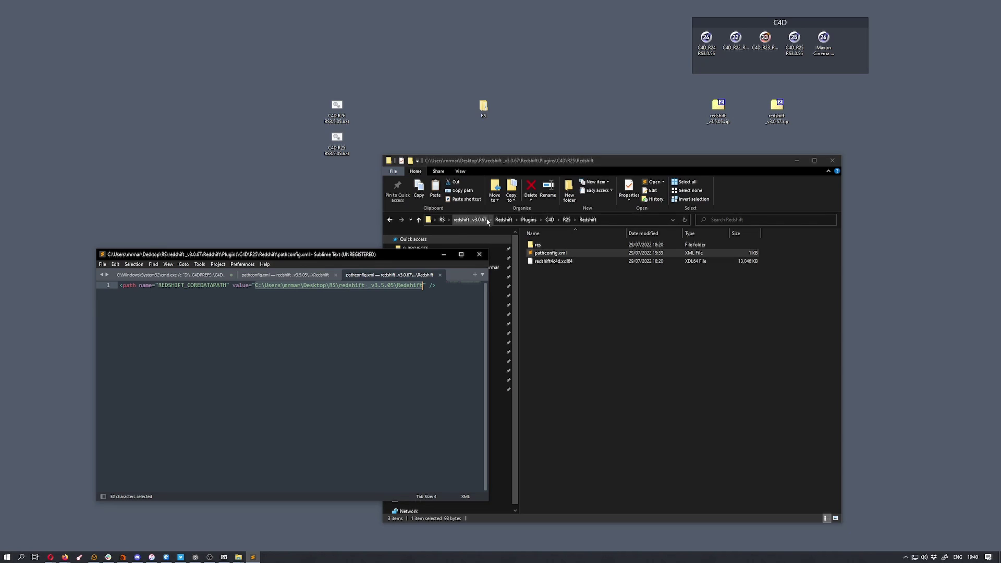
click(614, 220)
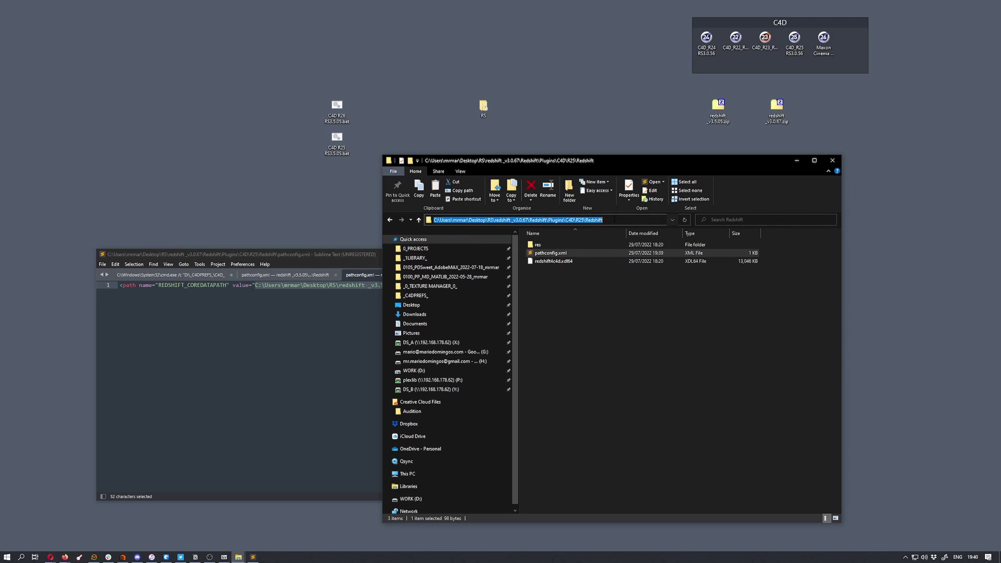
click(374, 294)
Change _v3.5.05 to _v3.0.67 in the core data path and save the file
click(381, 286)
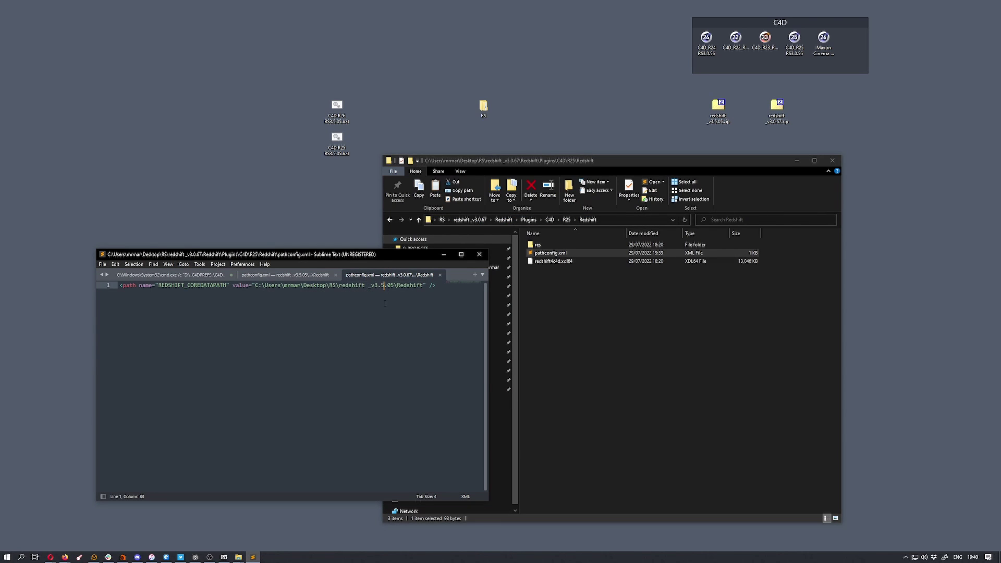
key(BackSpace)
text(0)
key(BackSpace)
key(BackSpace)
text(67)
click(102, 265)
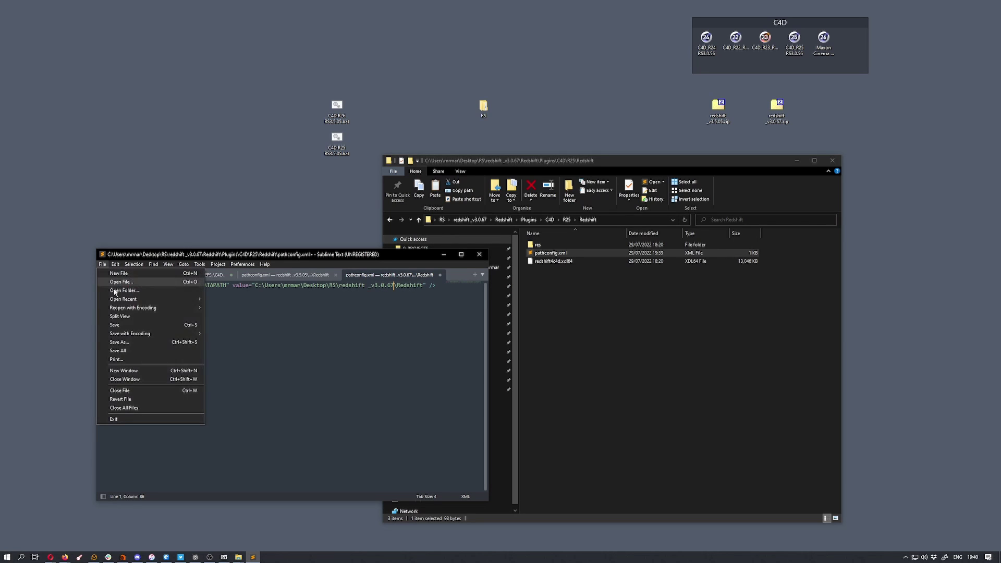
click(113, 322)
drag(335, 254, 183, 263)
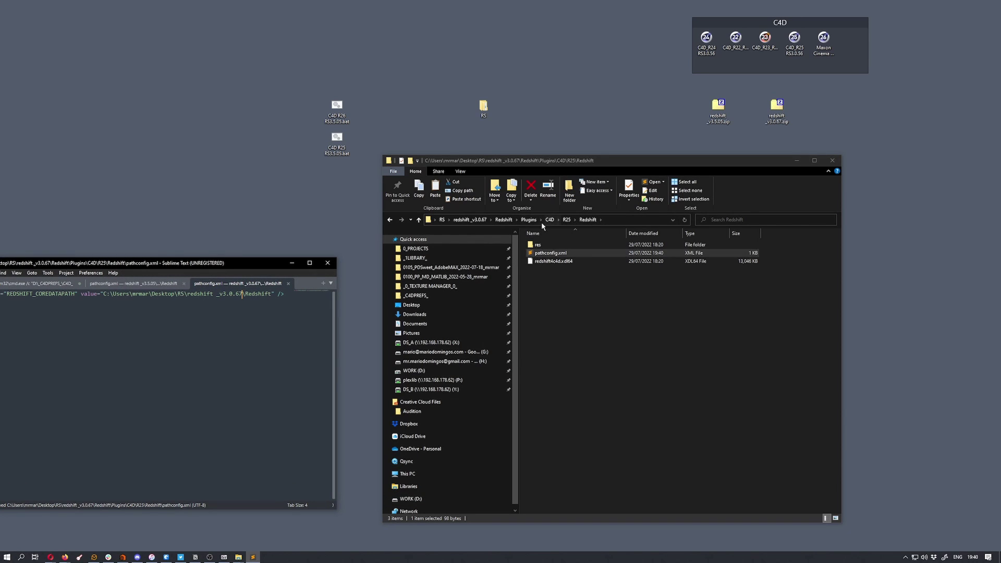
Climb the breadcrumb from redshift_v3.0.67 back to RS and nudge the Sublime Text window
click(469, 220)
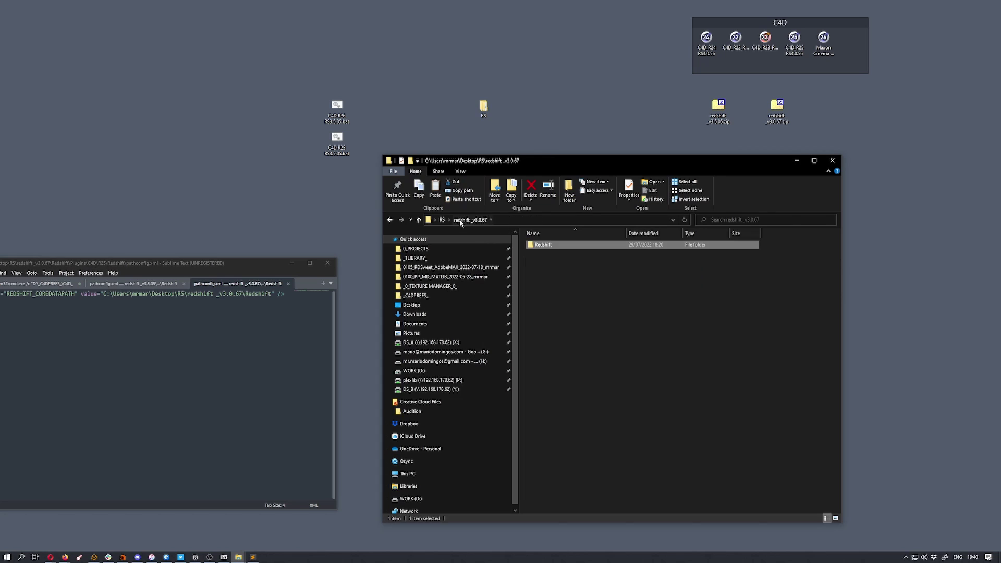
click(441, 219)
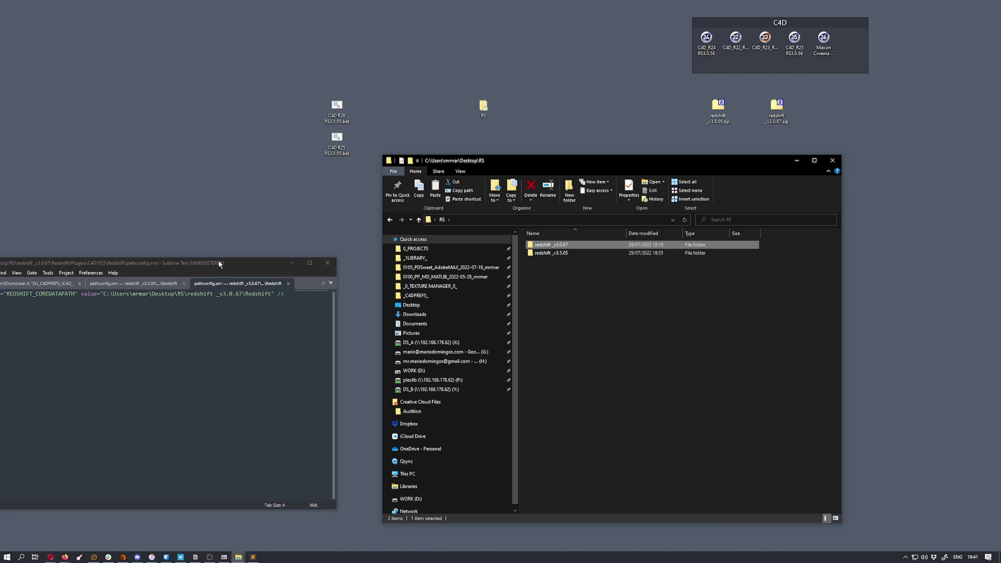
drag(219, 264, 250, 274)
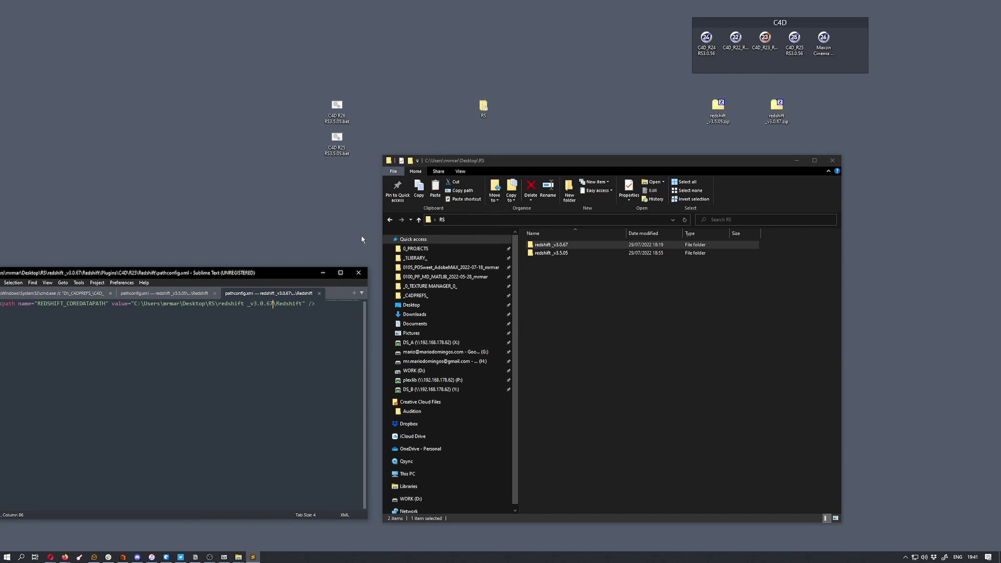
Open the desktop C4D R26 RS3.5.05.bat file in Sublime Text
right_click(336, 108)
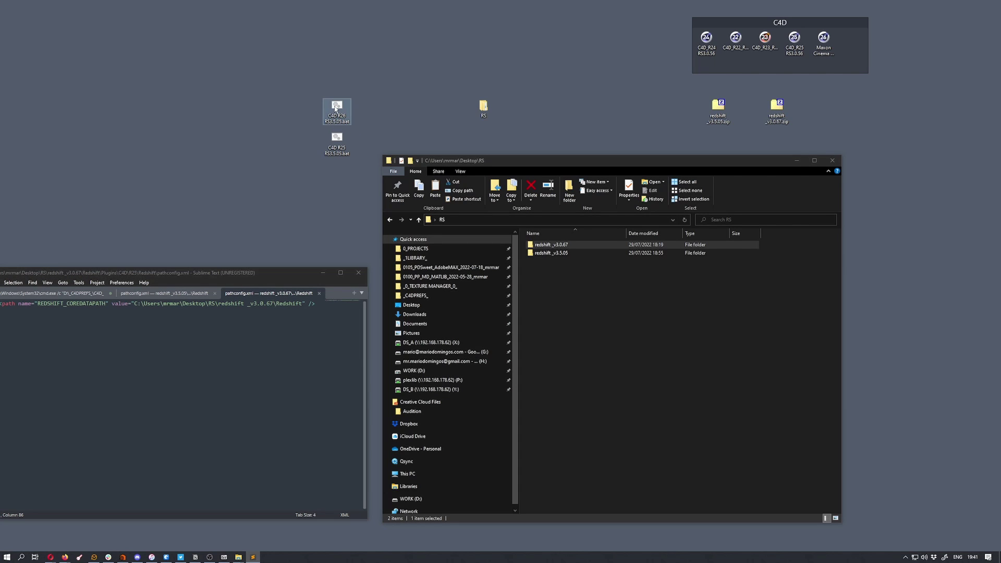
key(Escape)
drag(337, 107, 261, 333)
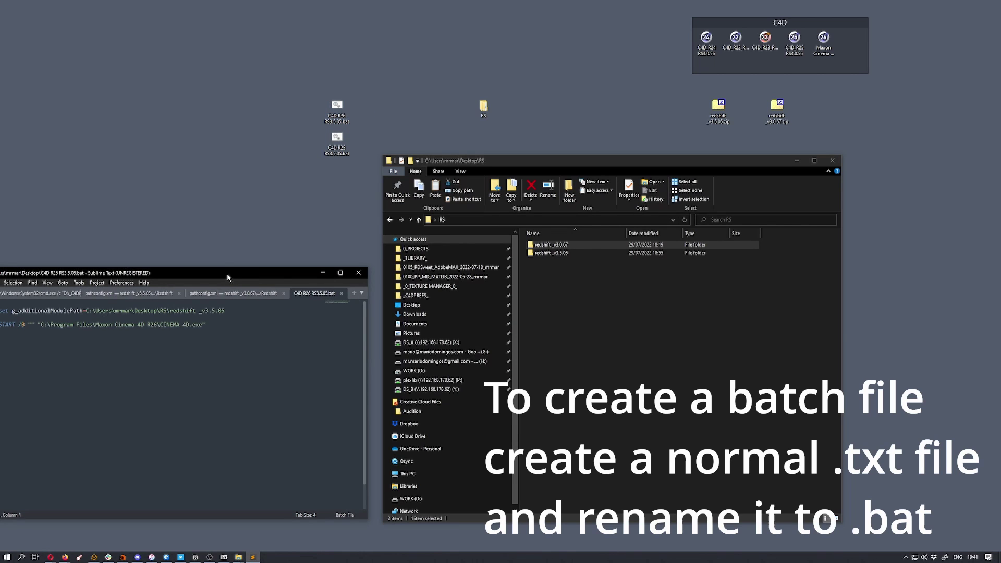
drag(198, 270, 303, 269)
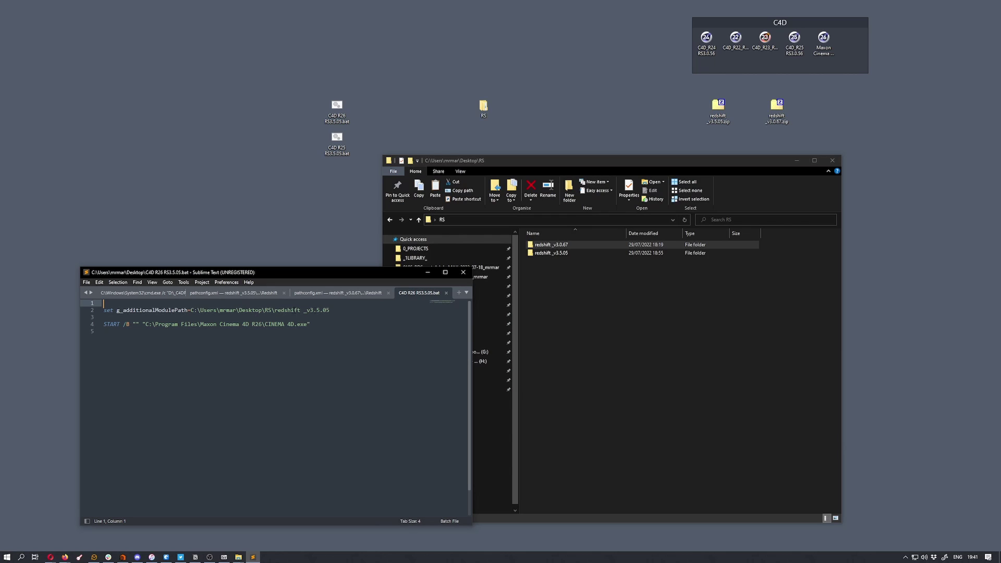
Check the module path targets redshift _v3.5.05 and the START line launches Cinema 4D R26
drag(332, 310, 190, 310)
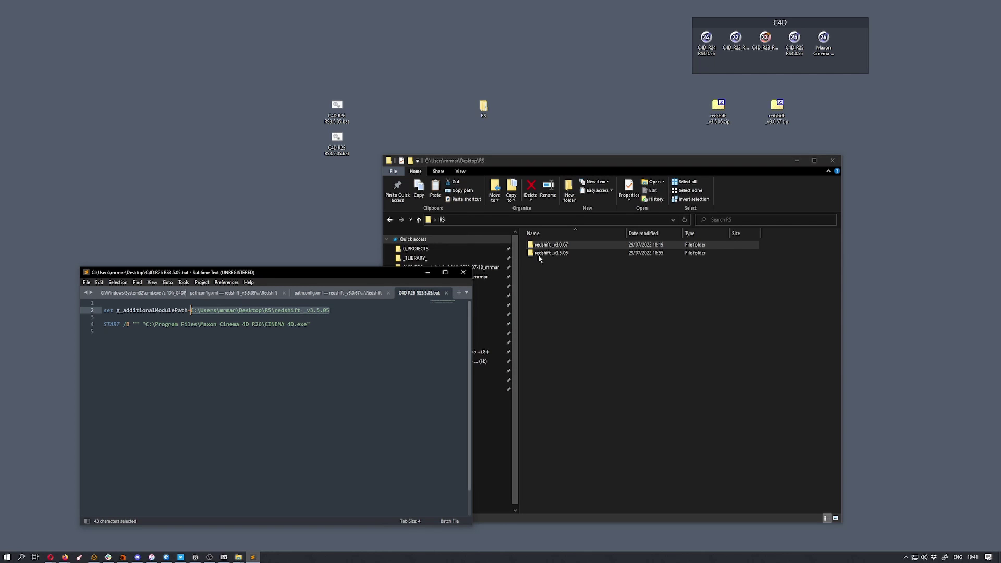
click(555, 255)
drag(506, 160, 574, 160)
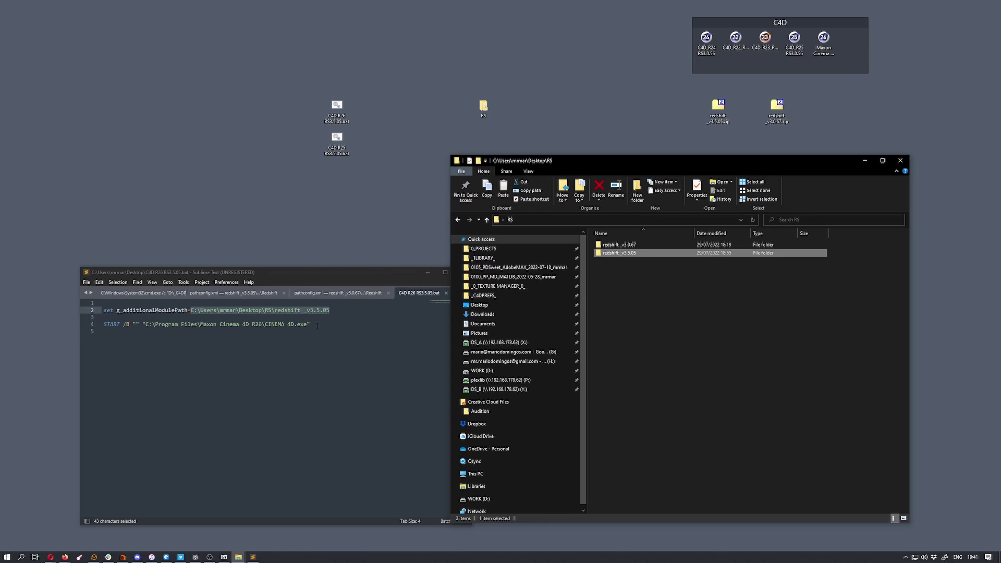
drag(317, 326, 139, 324)
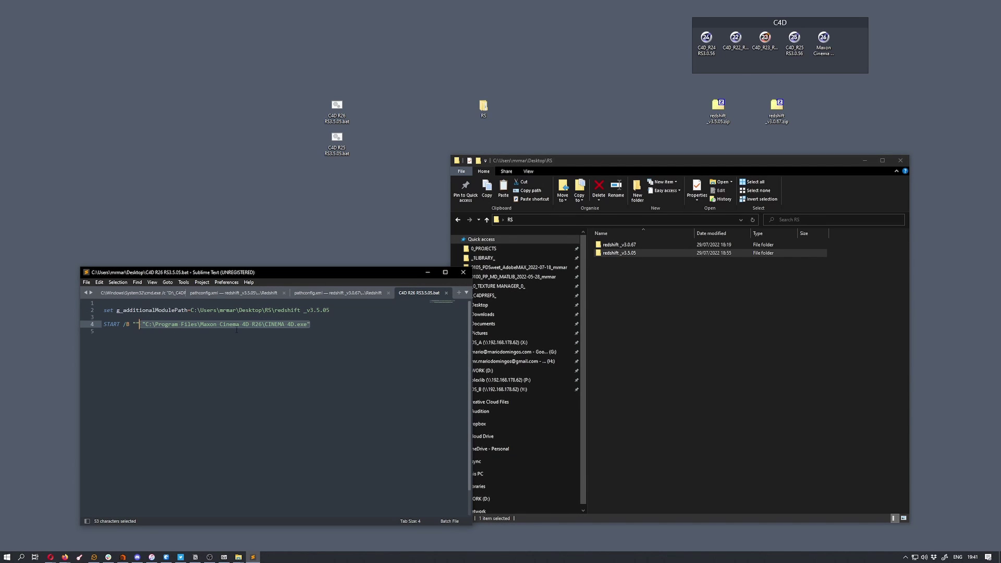
click(265, 324)
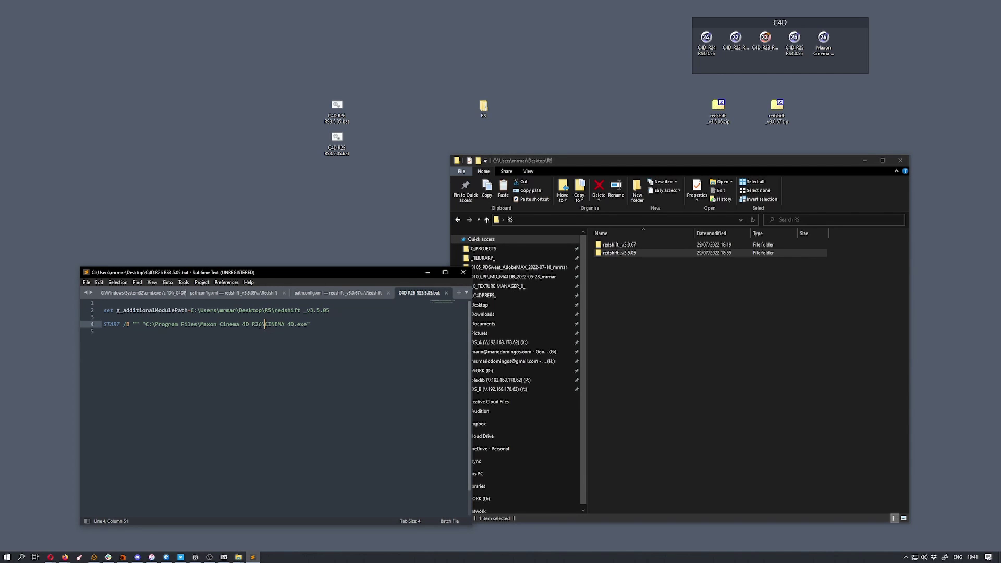
drag(263, 324, 161, 324)
click(285, 325)
click(339, 110)
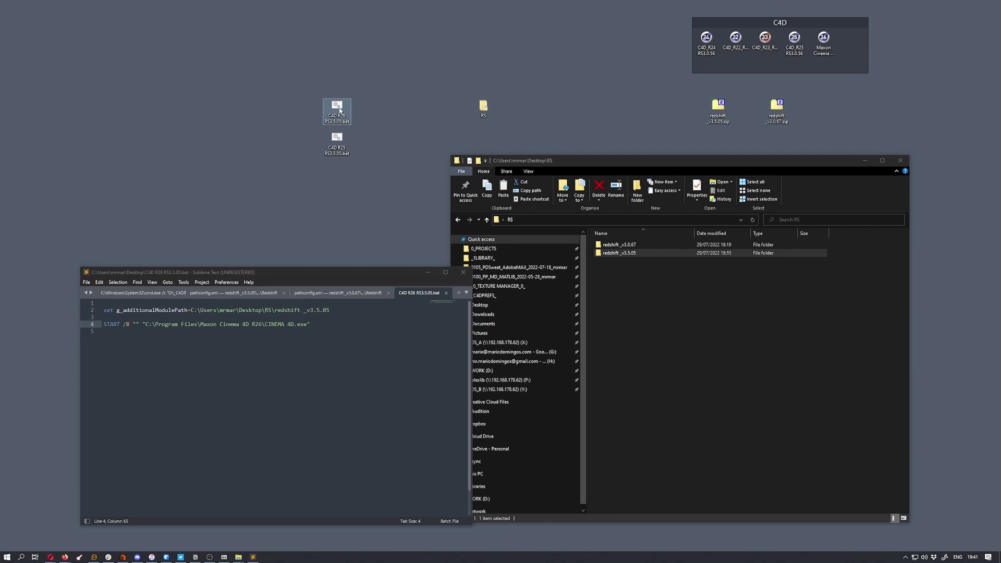
Launch Cinema 4D R26 from its batch file, dismiss Quick Start, and set the renderer to Redshift
key(Return)
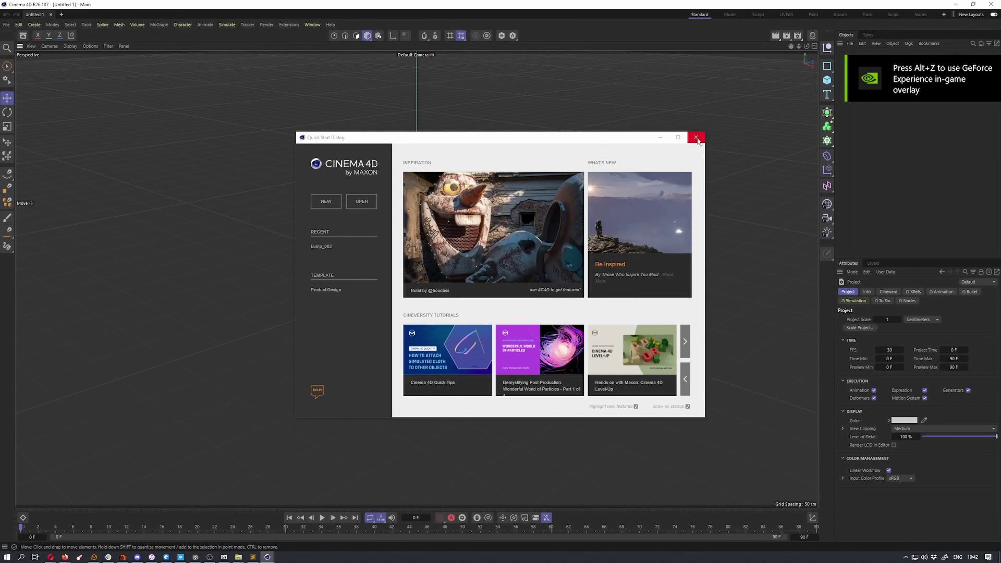
click(696, 138)
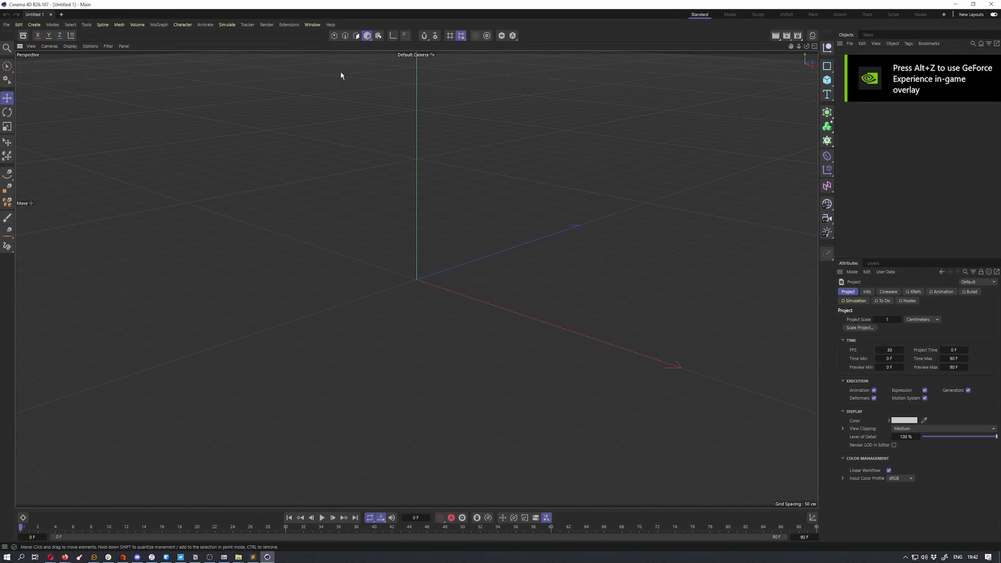
click(799, 37)
click(797, 50)
click(793, 63)
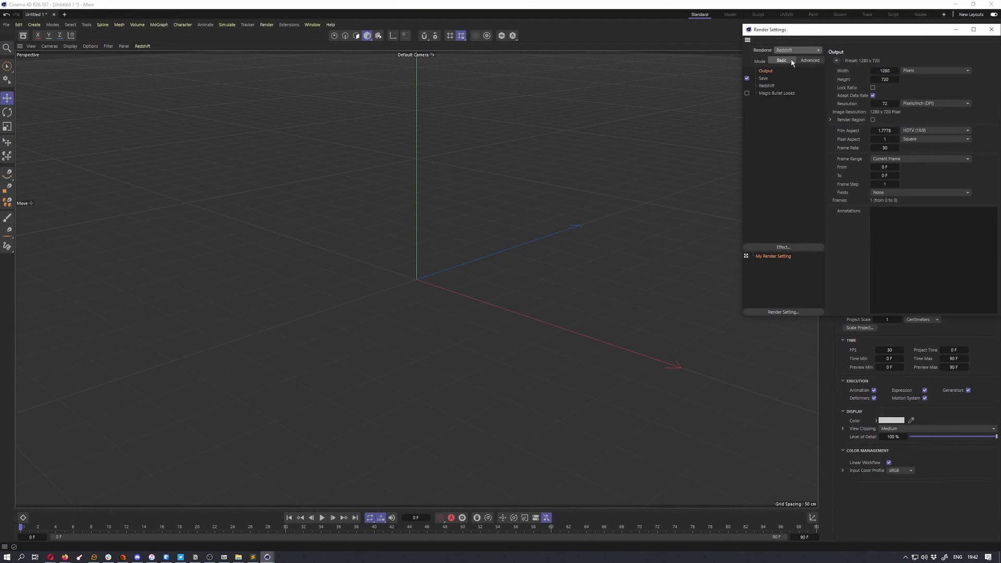
double_click(751, 33)
Add an RS Sun & Sky Rig, an RS Sky and a Cube, undoing the extra camera
click(827, 203)
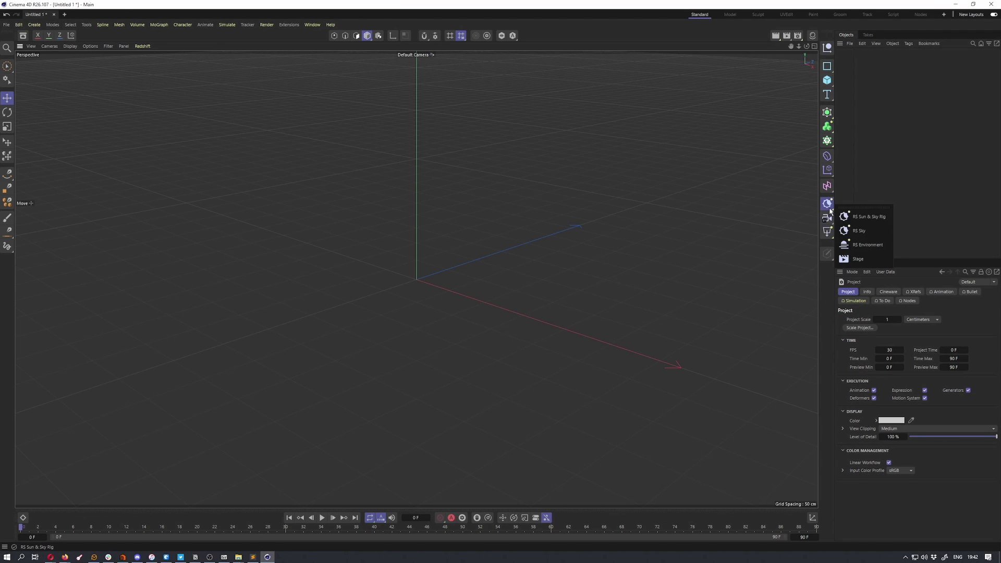
click(880, 220)
click(827, 203)
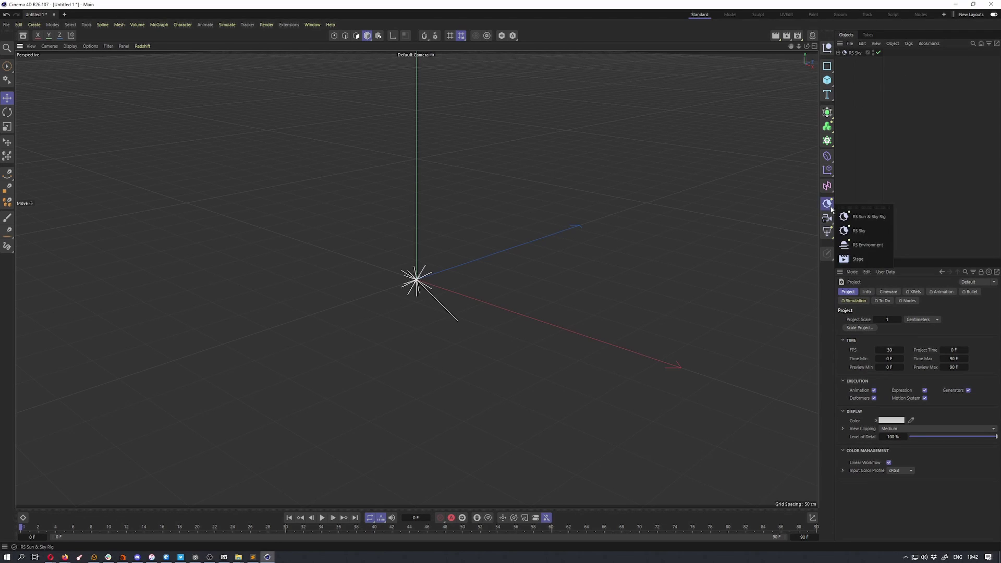
click(861, 233)
click(827, 203)
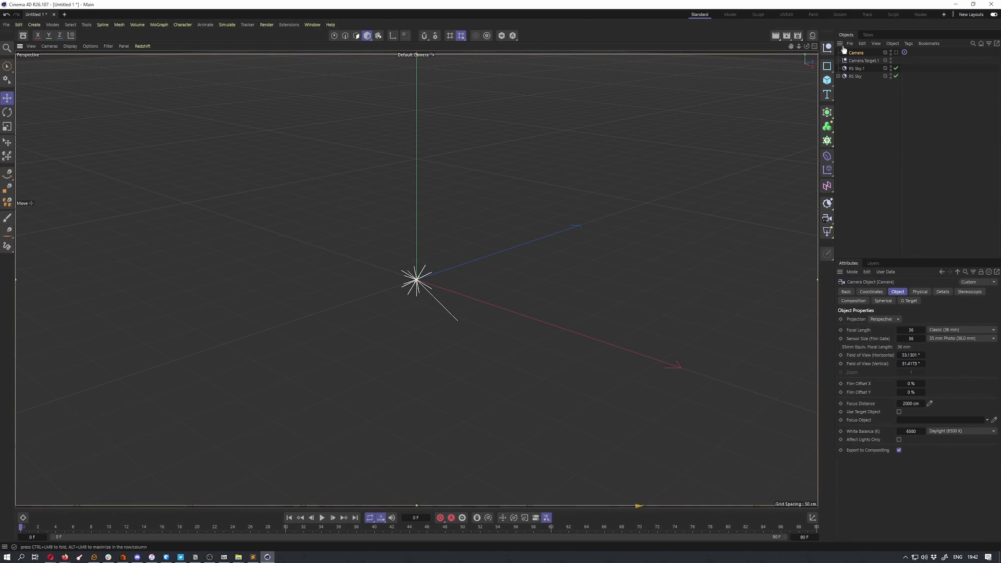
key(ctrl+z)
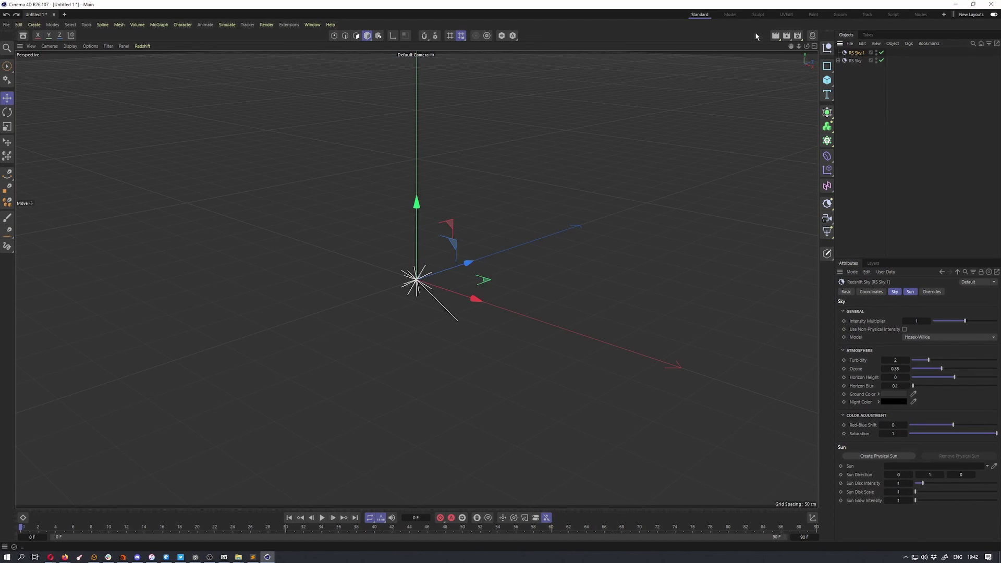
click(827, 80)
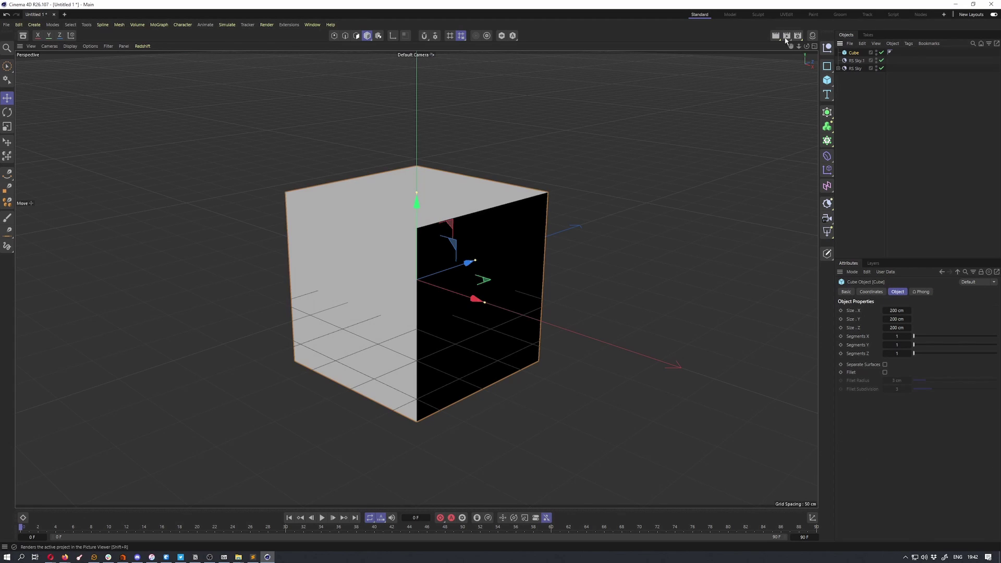
Render the cube scene in the Redshift RenderView, orbit around it, then close the RenderView
click(775, 37)
click(810, 84)
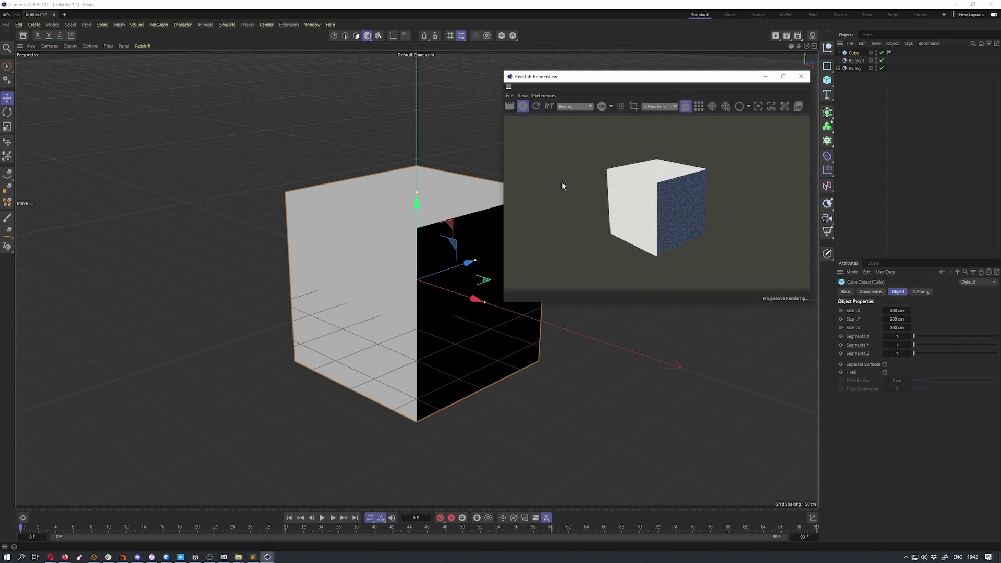
drag(380, 235, 514, 261)
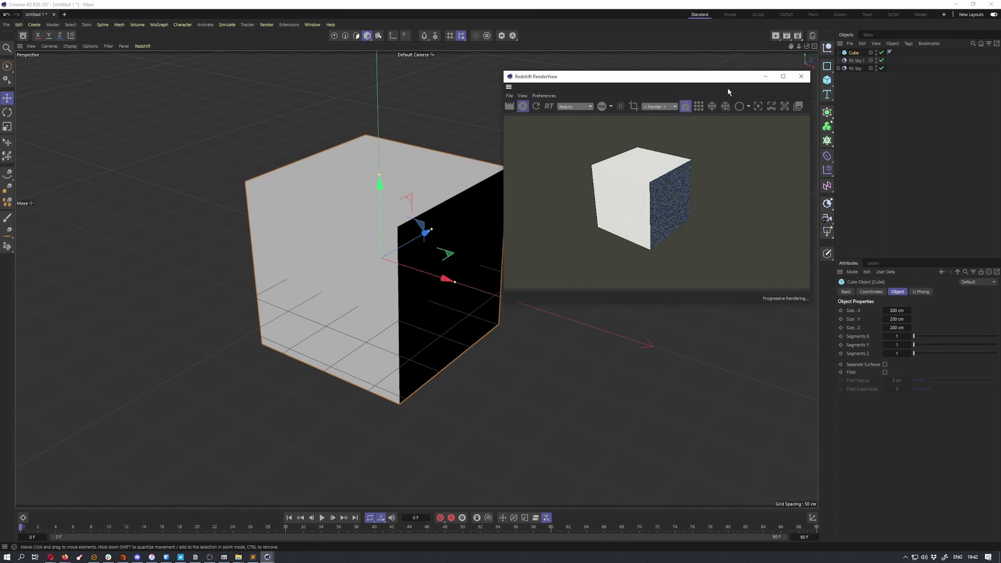
click(765, 76)
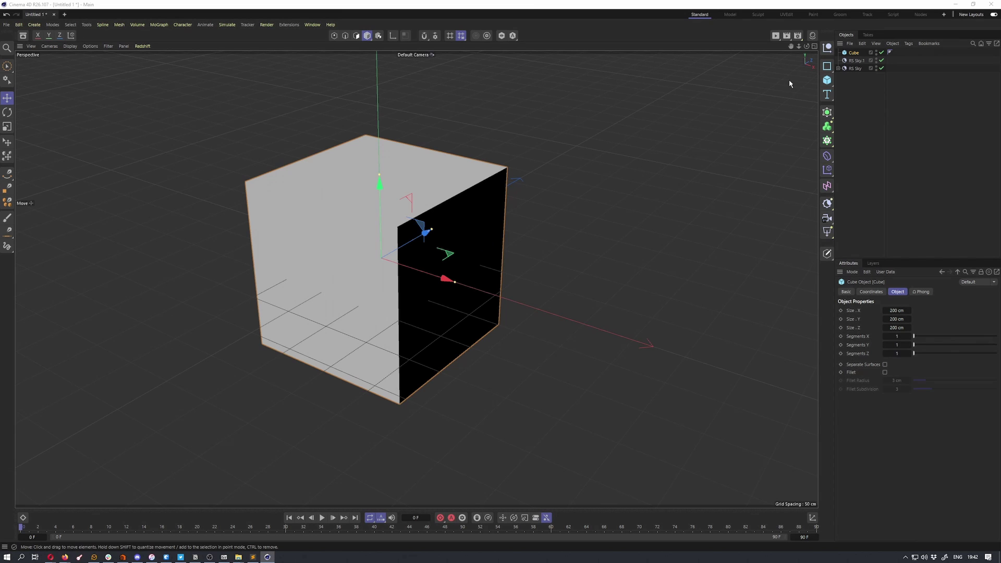
Open Preferences and show the Renderer > Redshift page reporting version 3.5.05
click(7, 24)
mouse_move(19, 25)
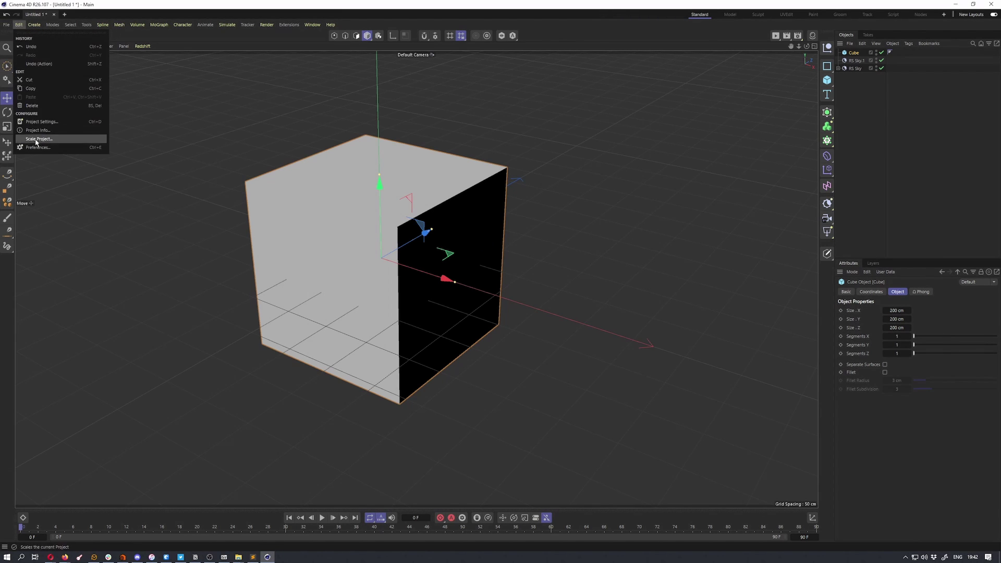
click(34, 152)
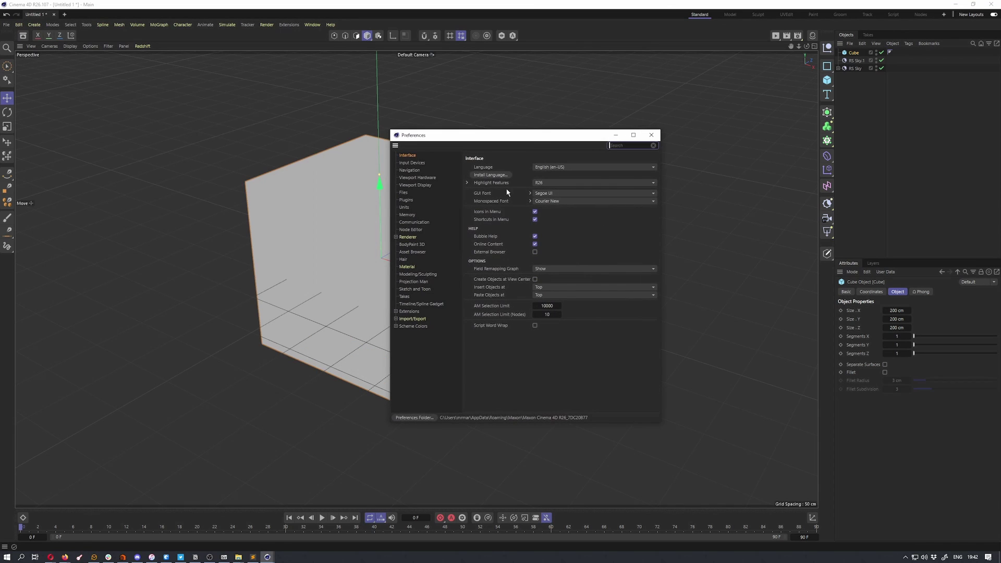
click(413, 237)
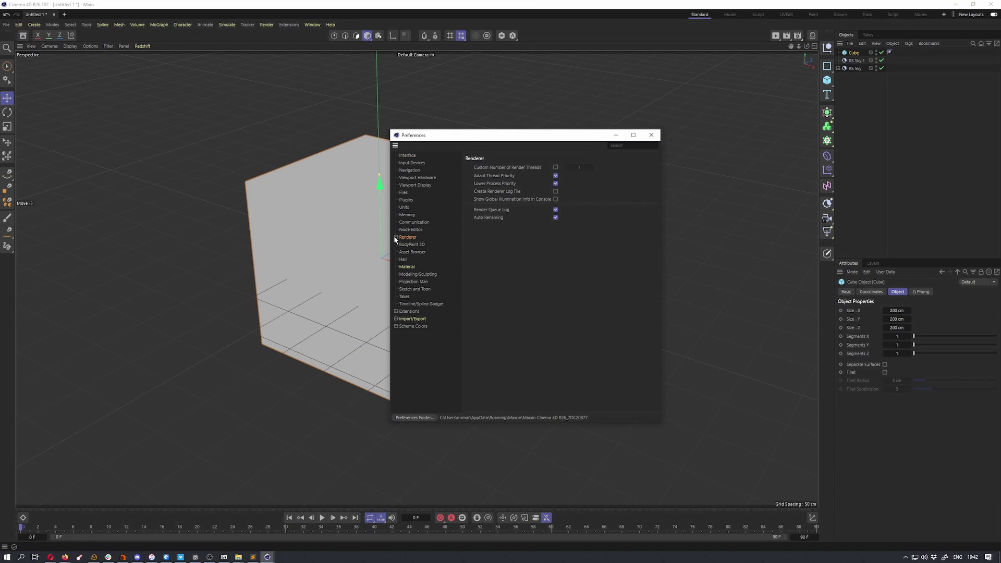
click(396, 237)
click(412, 244)
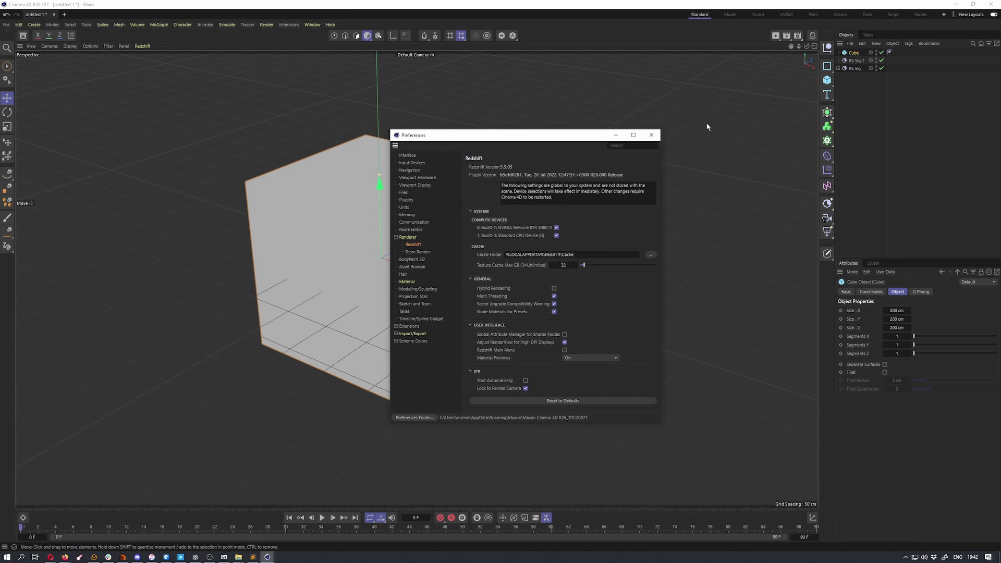
Close Preferences and quit Cinema 4D, answering the save prompt
click(652, 135)
click(987, 6)
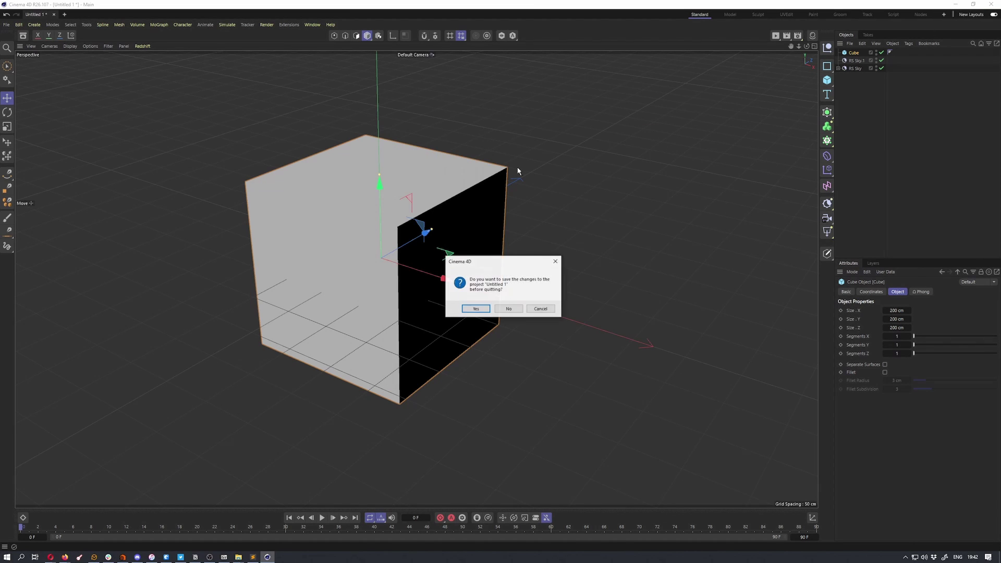
click(522, 308)
Duplicate the C4D R26 RS3.5.05.bat file on the desktop with copy and paste
drag(344, 272, 301, 268)
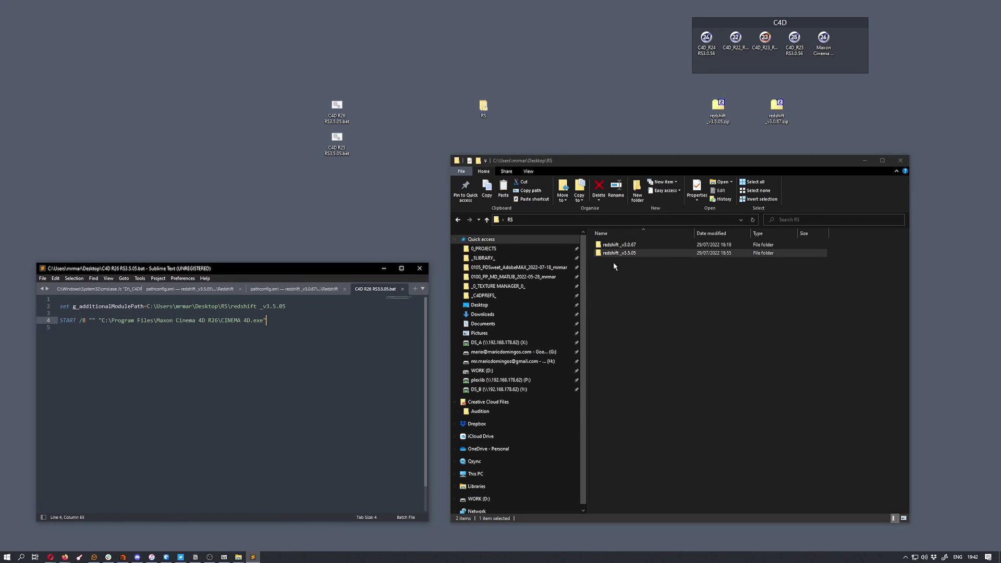
click(337, 139)
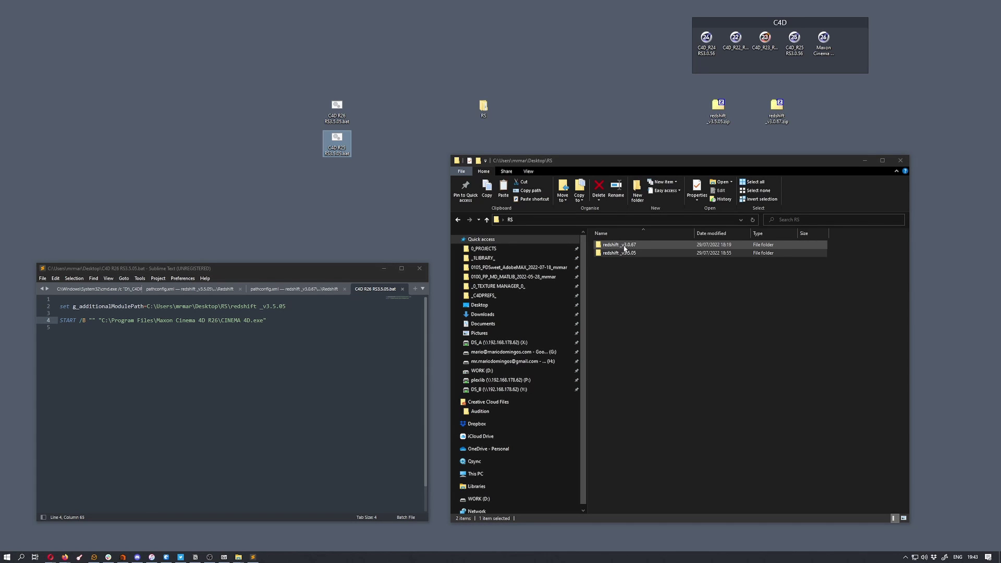
ctrl+click(337, 107)
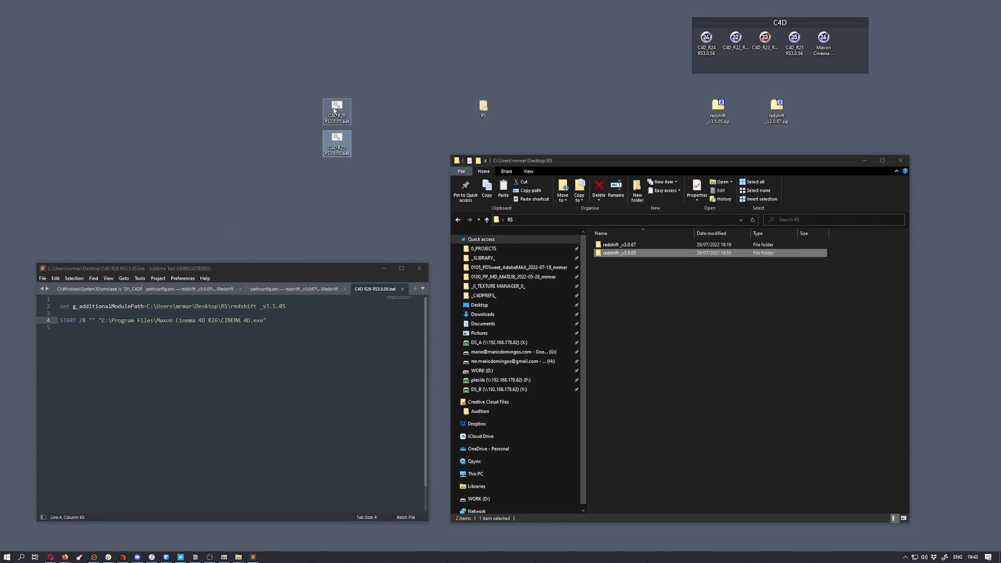
mouse_move(337, 108)
mouse_down()
mouse_move(245, 108)
mouse_move(341, 109)
mouse_up()
click(341, 110)
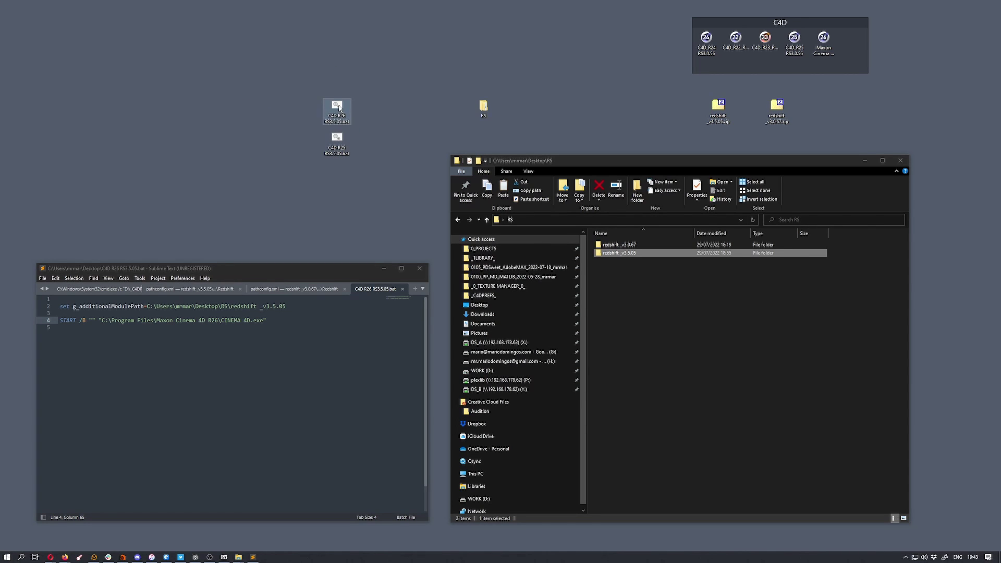
key(ctrl+c)
key(ctrl+v)
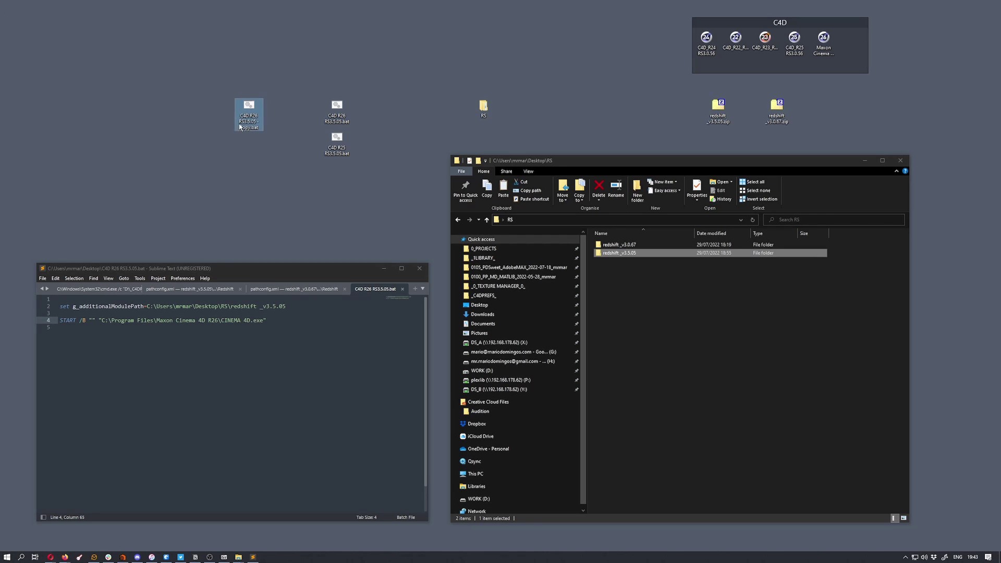
Rename the copy to C4D R26 RS3.0.67.bat, removing the Copy suffix
click(254, 125)
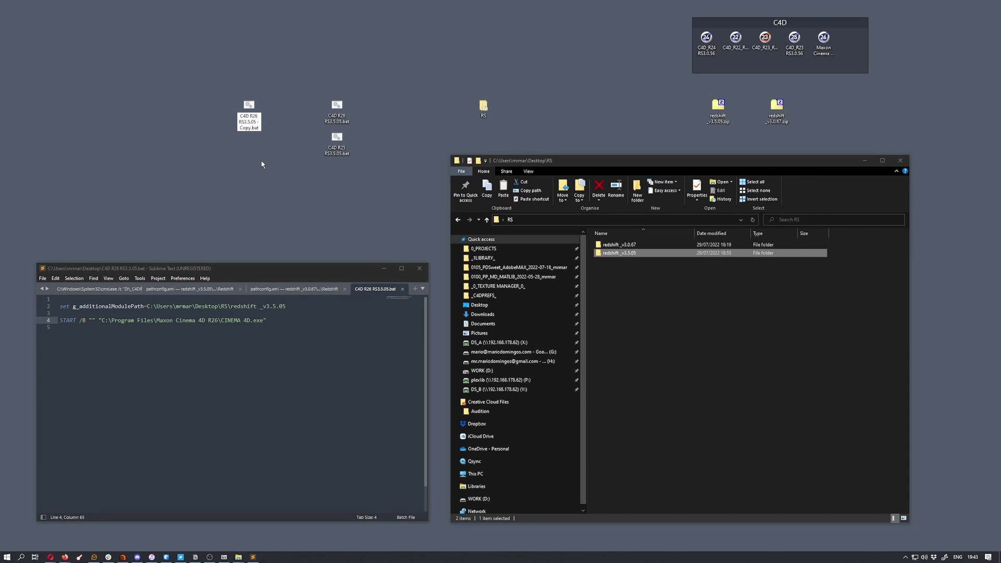
key(BackSpace)
text(0)
key(BackSpace)
key(BackSpace)
key(BackSpace)
text(67)
key(Delete)
key(Delete)
key(Delete)
key(Delete)
key(Delete)
key(Delete)
key(Delete)
key(Delete)
key(Return)
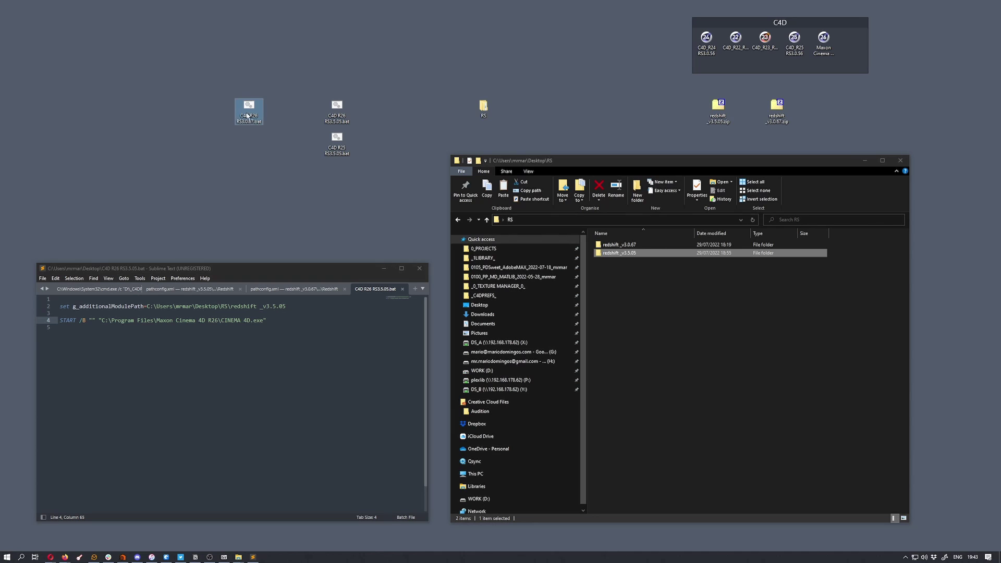
Open the new batch file in Sublime Text and change the Redshift folder to _v3.0.67
drag(248, 107, 304, 402)
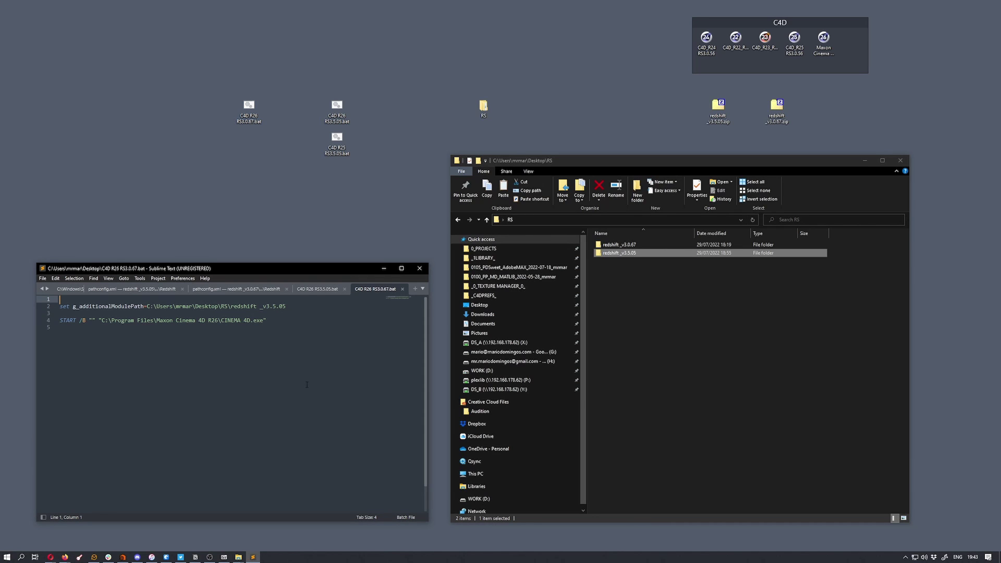
click(274, 306)
key(BackSpace)
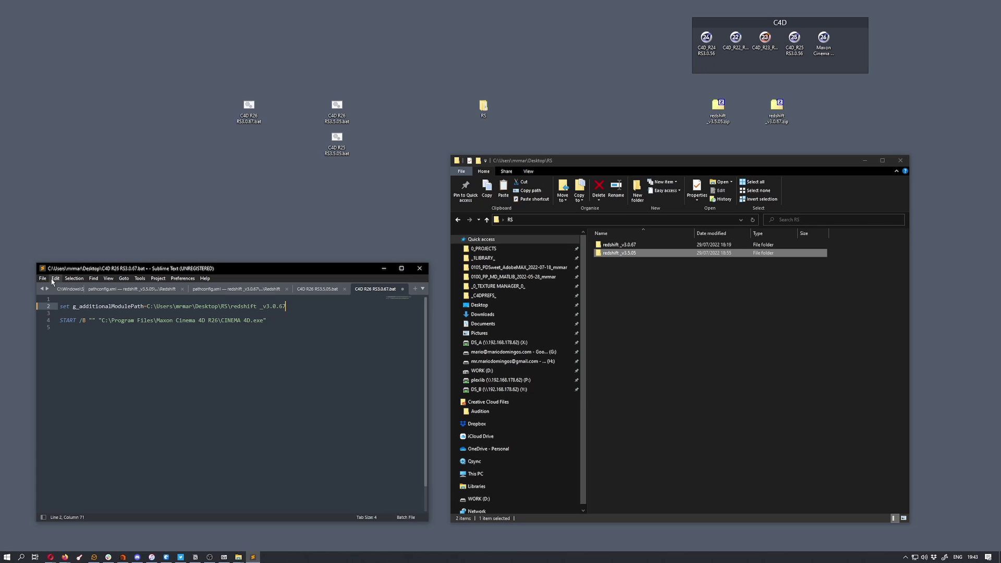
Save the batch file and run C4D R26 RS3.0.67.bat to launch Cinema 4D R26
click(43, 277)
click(70, 337)
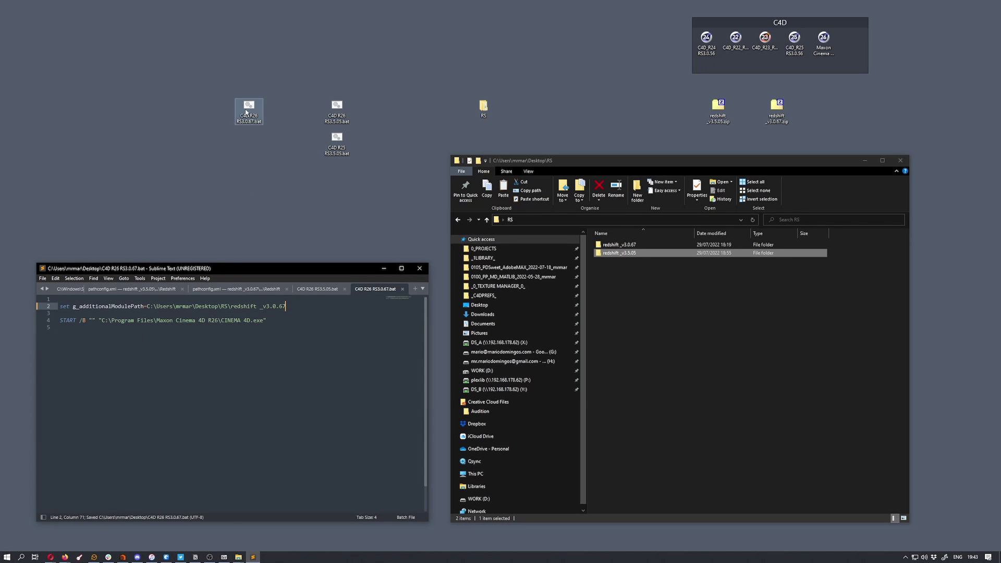
click(249, 109)
key(Return)
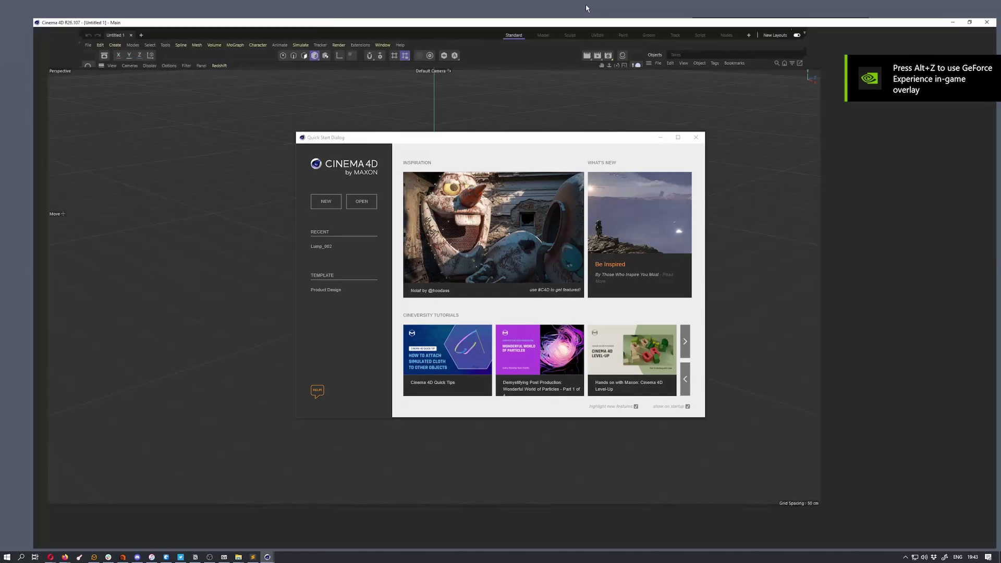
Dismiss Quick Start, check Preferences > Renderer > Redshift shows version 3.0.67, and close Preferences
click(696, 138)
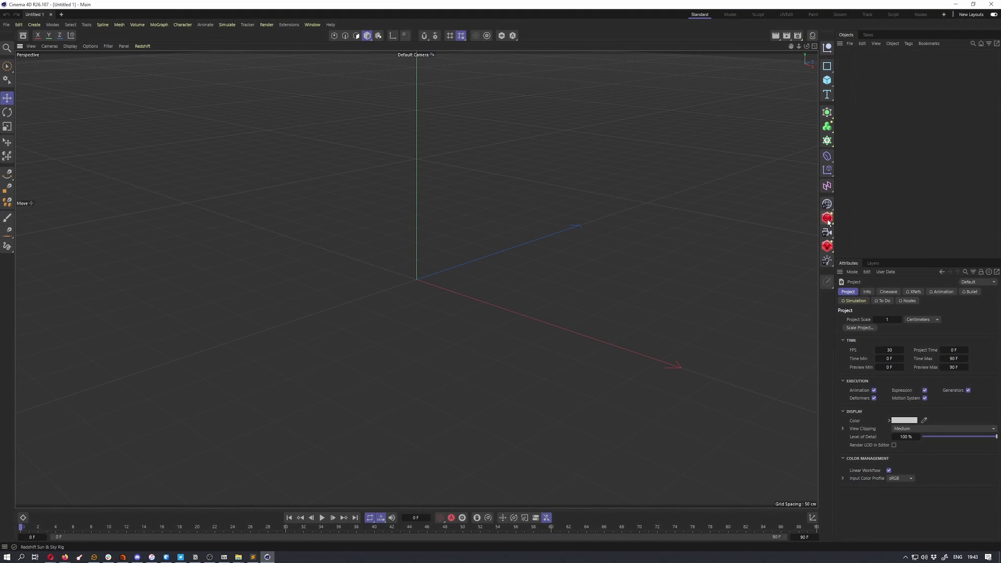
click(6, 24)
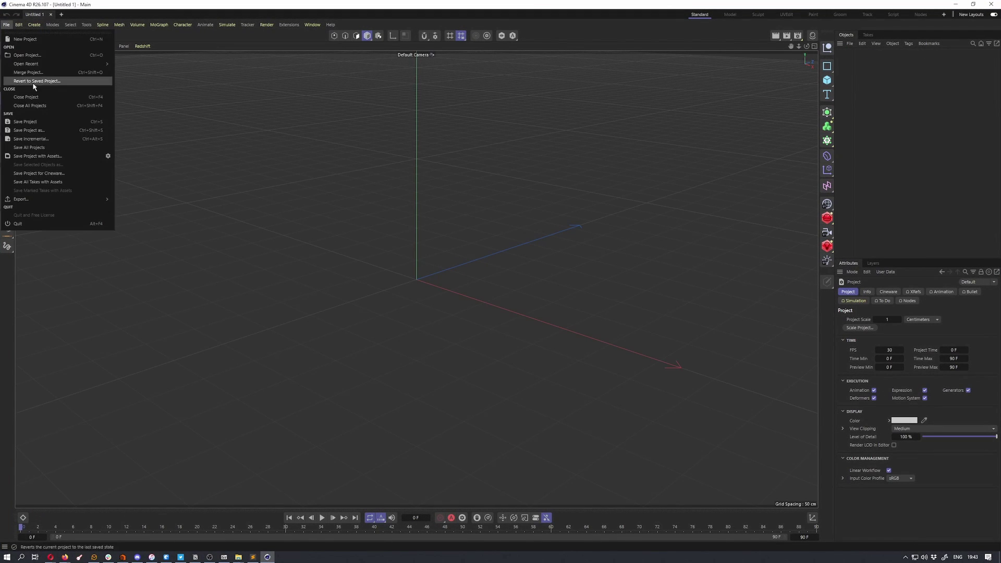
click(18, 25)
click(32, 147)
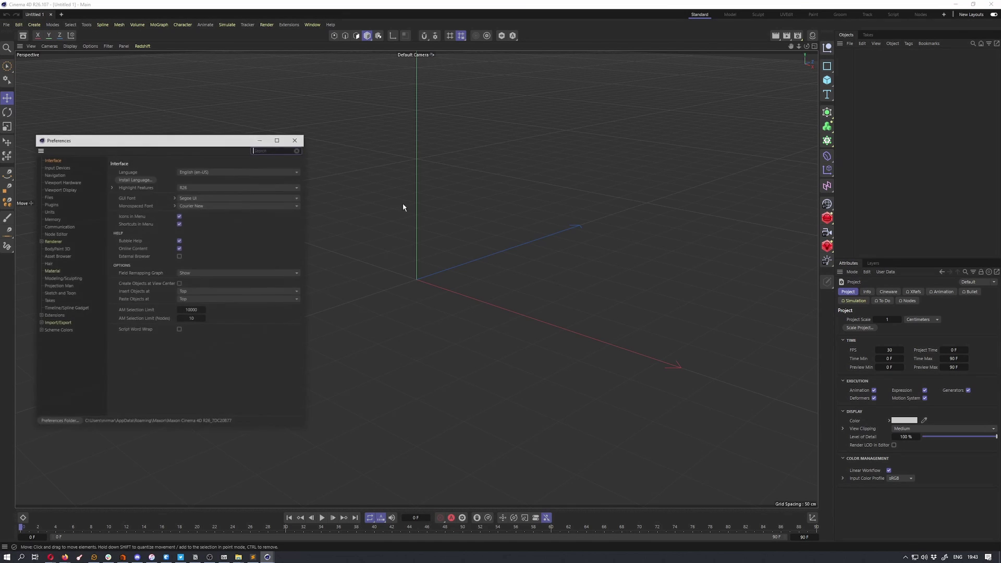
drag(201, 141, 527, 145)
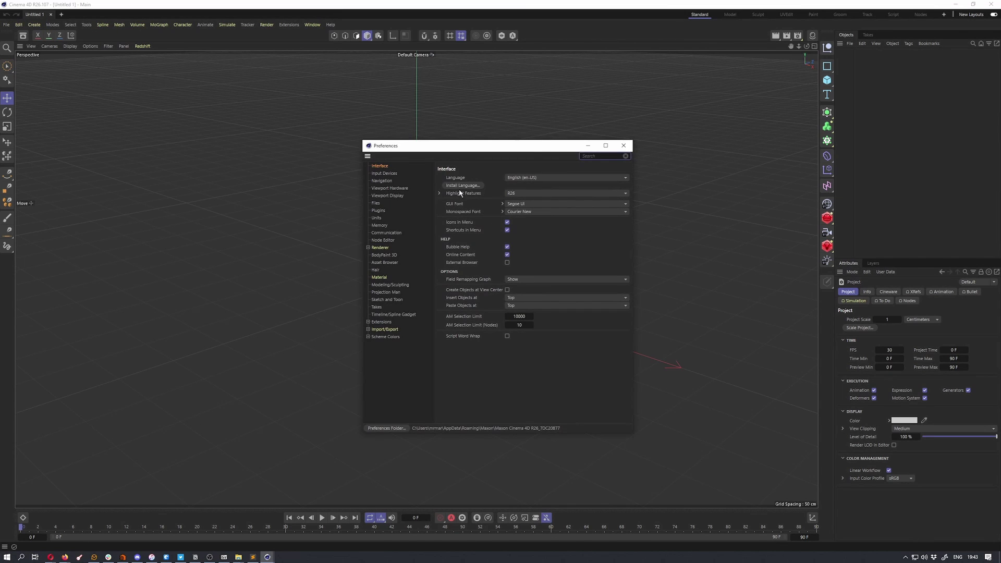
click(368, 247)
click(391, 257)
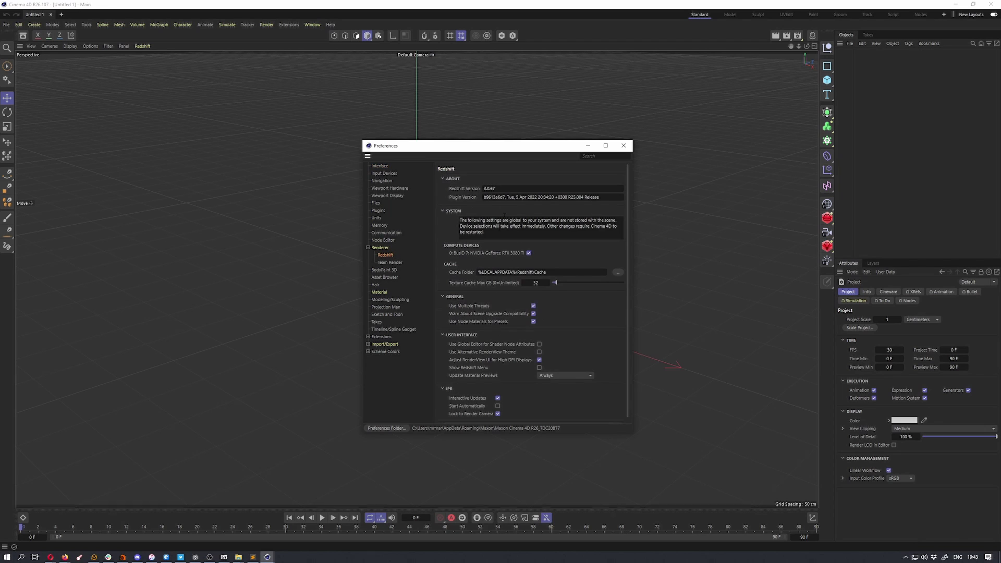
click(594, 156)
click(623, 146)
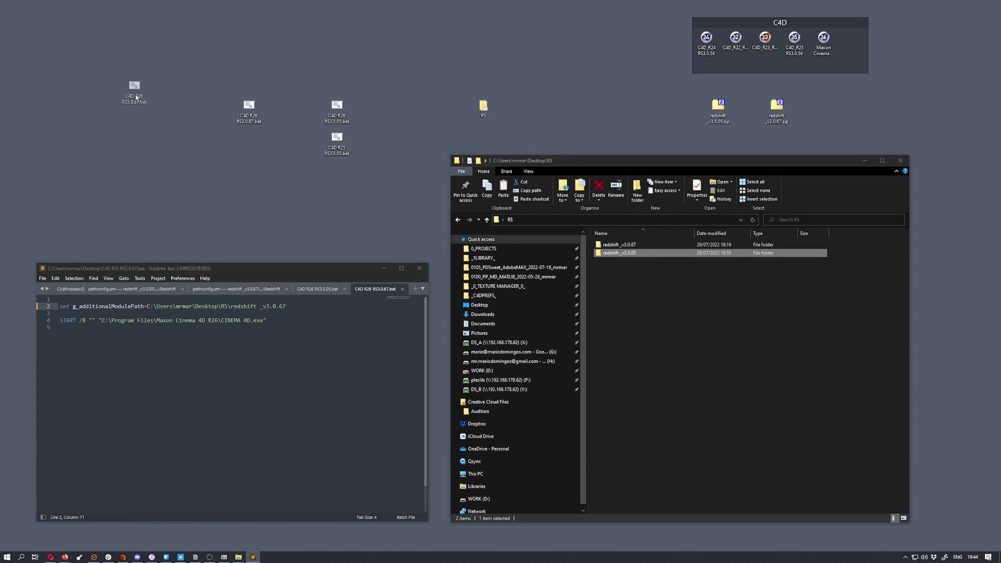
Rearrange the desktop batch files and open C4D R25 RS3.5.05.bat in Sublime Text
drag(174, 127, 161, 78)
drag(337, 109, 190, 78)
click(337, 144)
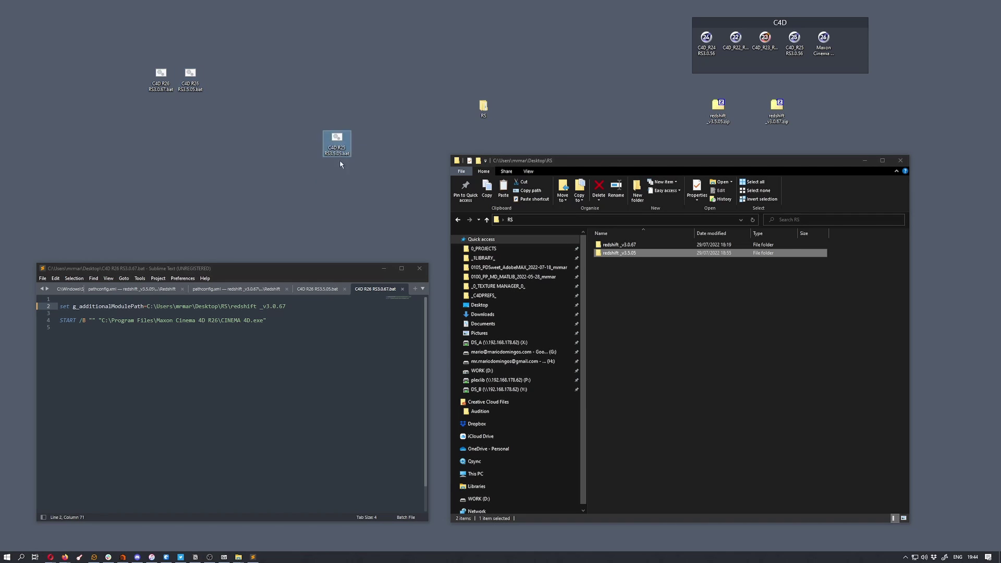
drag(335, 141, 312, 330)
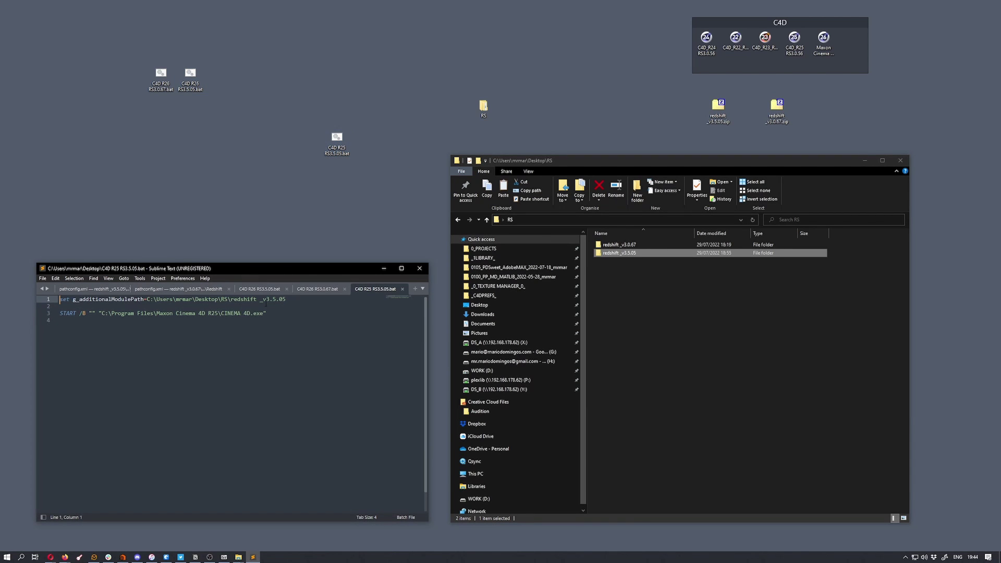
Highlight the R25 program path and 3.5.05 Redshift version, then run the R25 batch file
drag(222, 313, 145, 313)
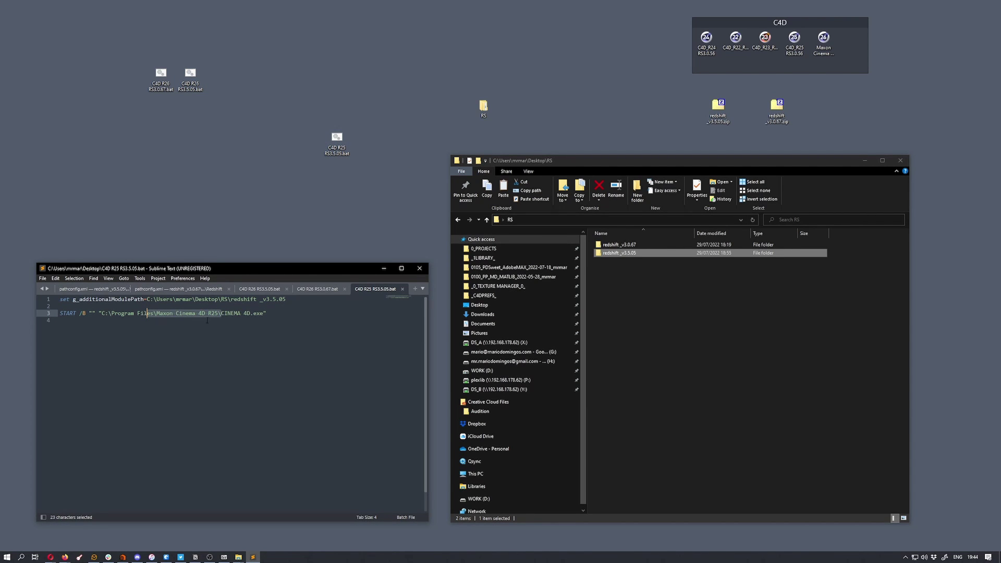
click(211, 313)
drag(218, 314, 185, 314)
drag(290, 300, 265, 300)
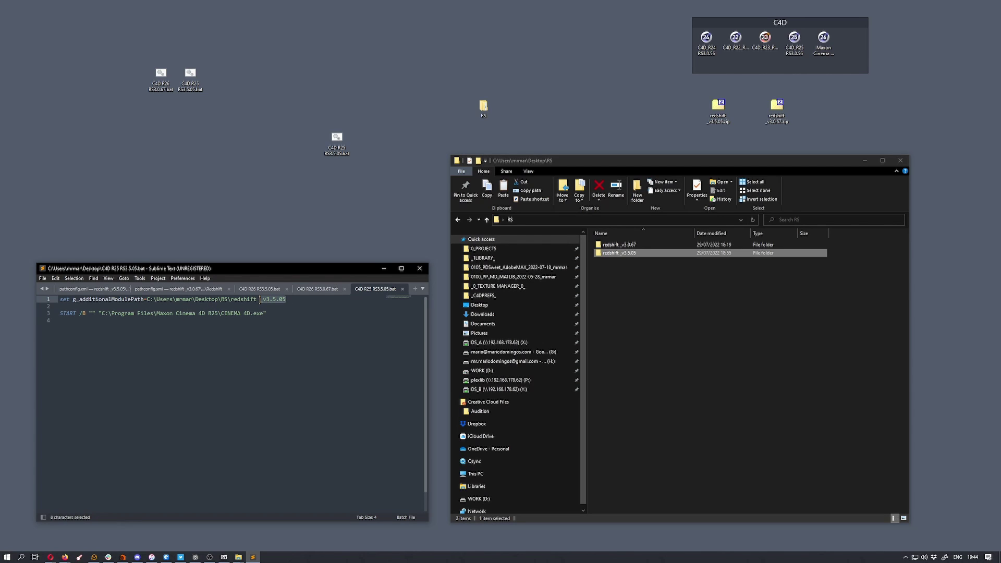
key(Right)
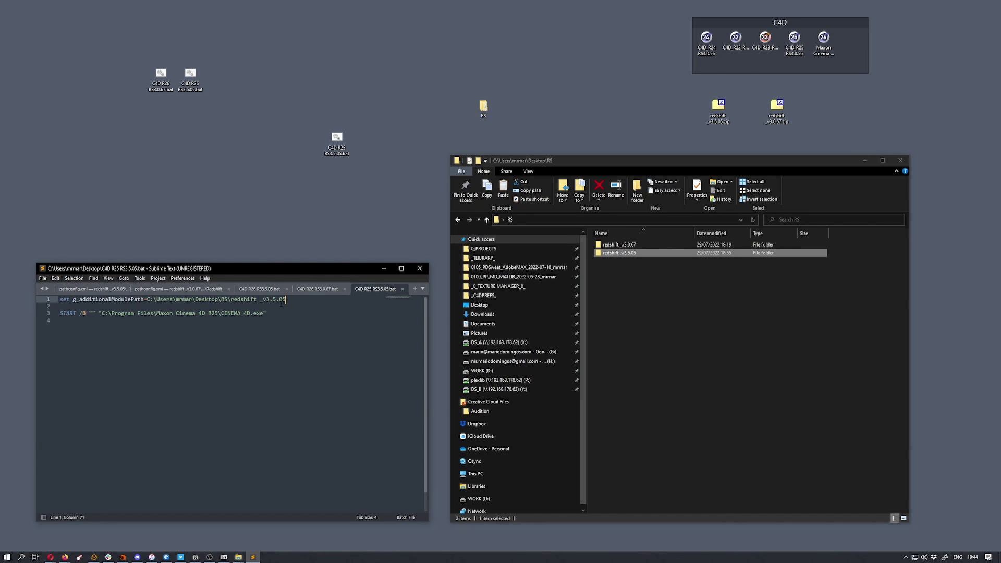
click(333, 141)
key(Return)
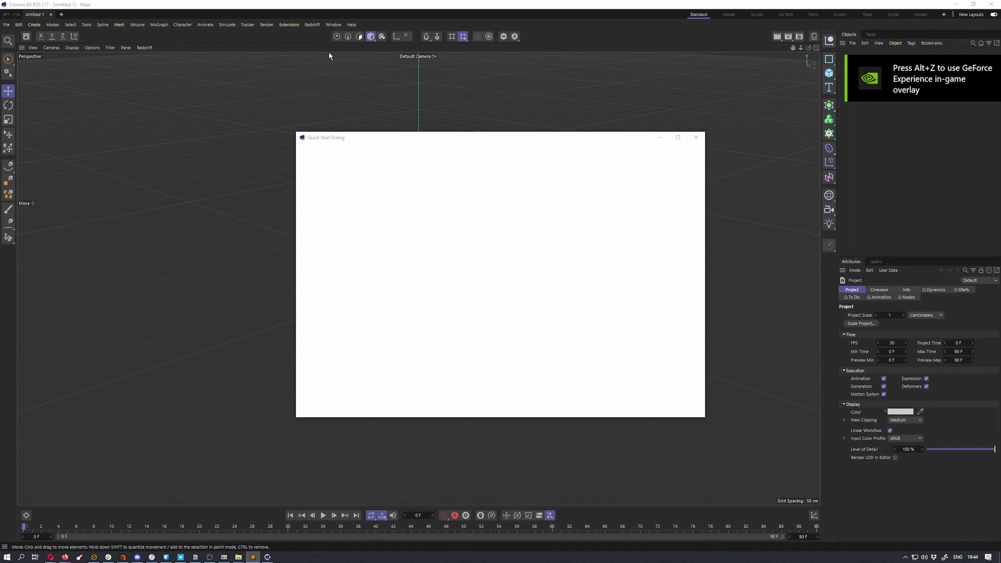
Open Redshift > Preferences, read Redshift Version 3.5.05, and close the dialog
click(313, 25)
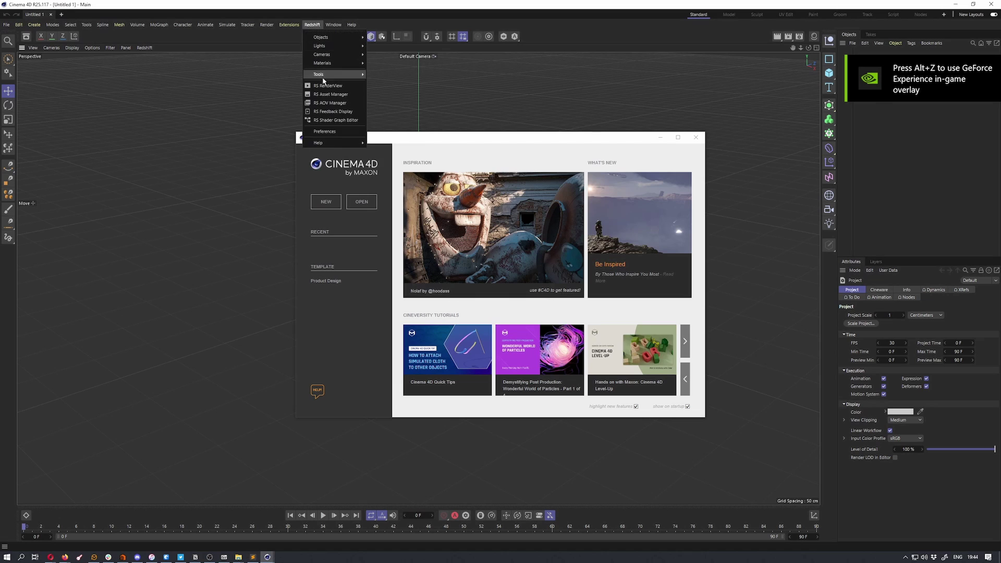
click(332, 132)
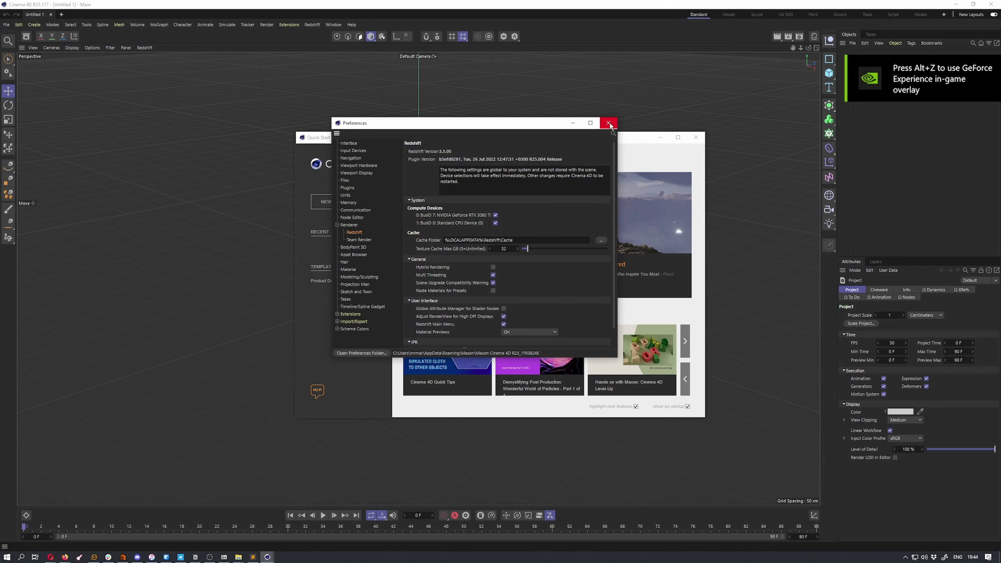
click(609, 124)
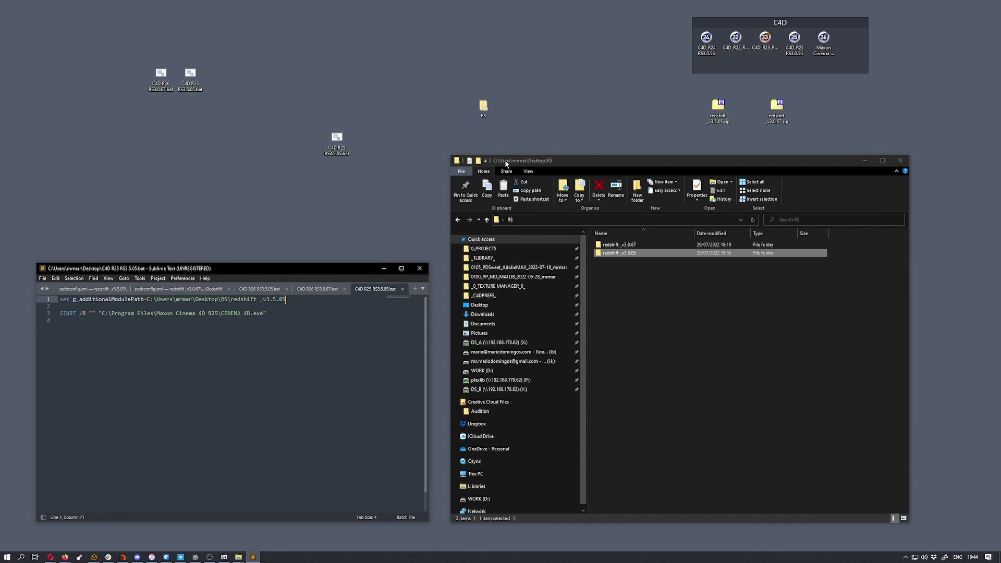
Create a desktop shortcut to C4D R26 RS3.0.67.bat via right-drag and Create shortcuts here
drag(507, 163, 505, 169)
click(823, 52)
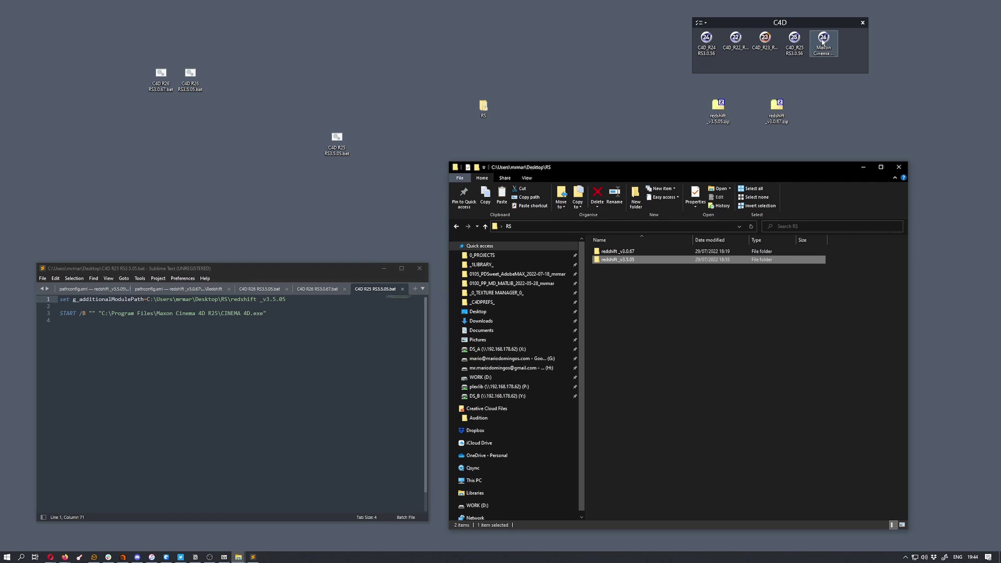
drag(337, 140, 311, 81)
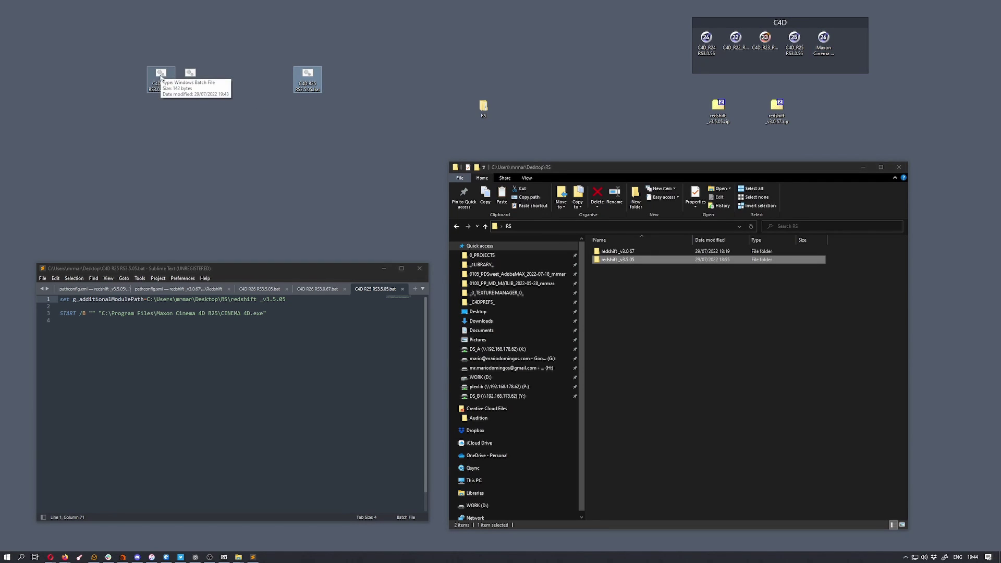
drag(161, 78, 282, 151)
click(323, 192)
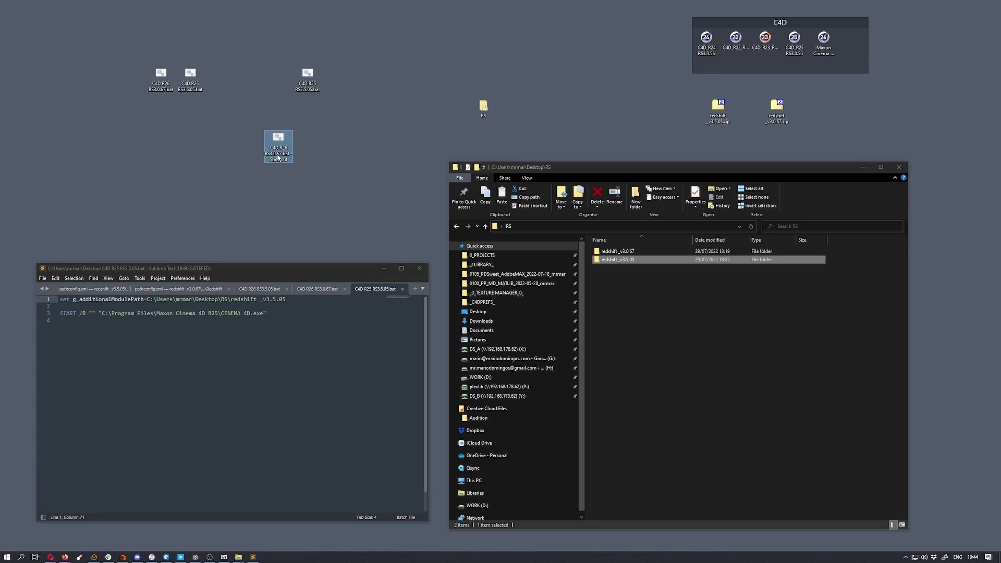
Rename the shortcut to C4D R26 RS3.0.67 by deleting the '.bat - Shortcut' ending
click(277, 157)
click(282, 154)
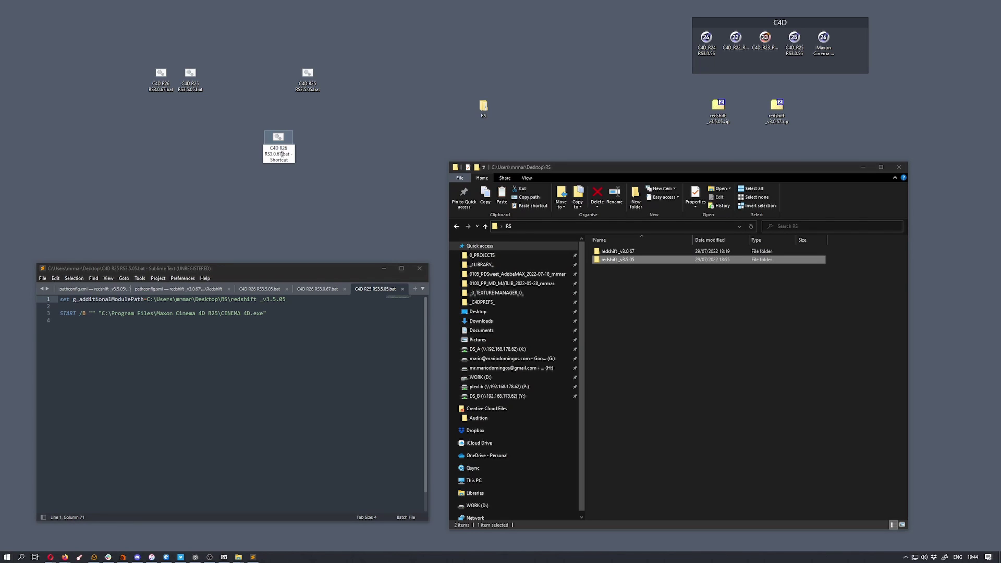
drag(290, 158, 282, 153)
key(BackSpace)
key(Return)
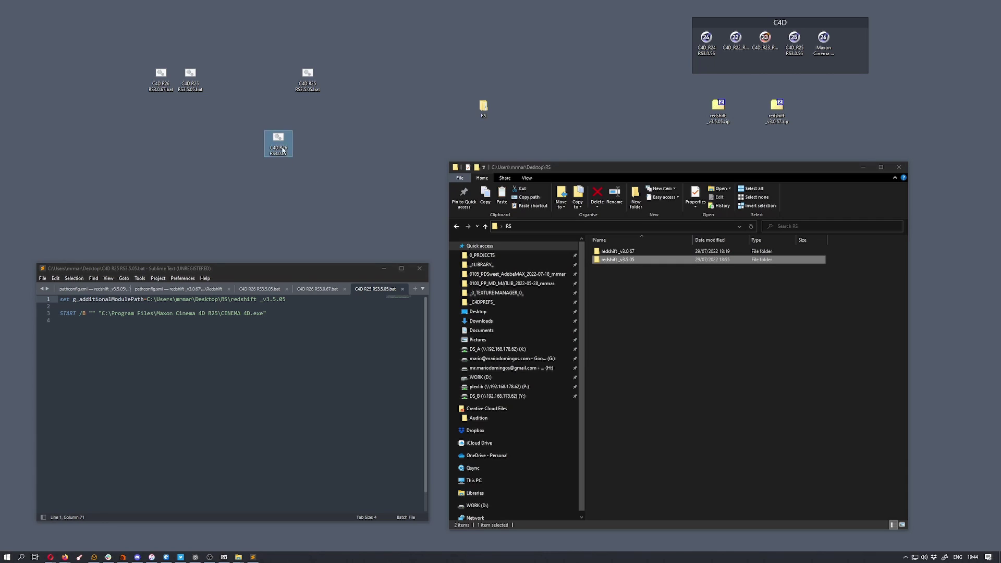
Open the C4D R26 RS3.0.67 shortcut's Properties and add a closing quote to its Target
right_click(279, 140)
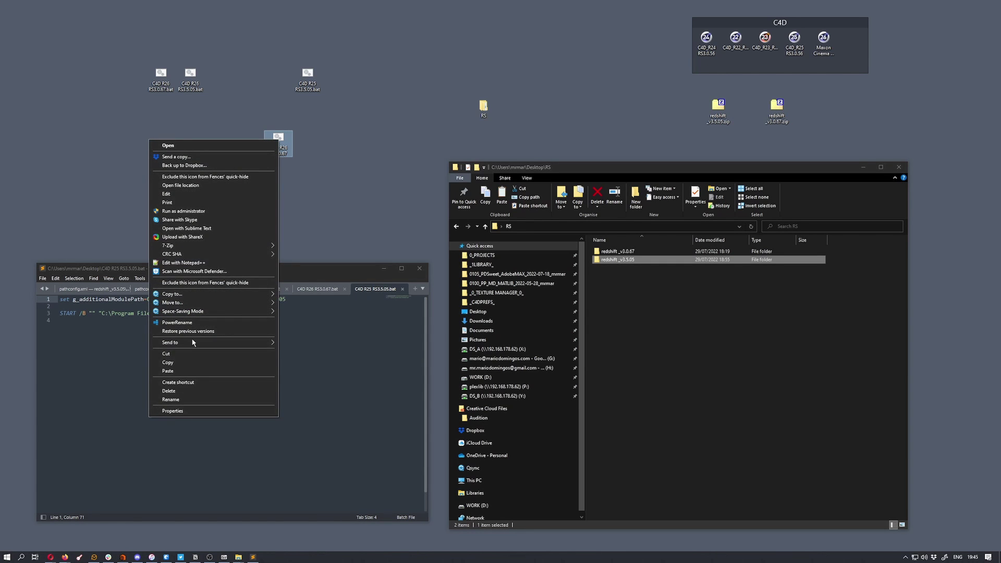
click(197, 412)
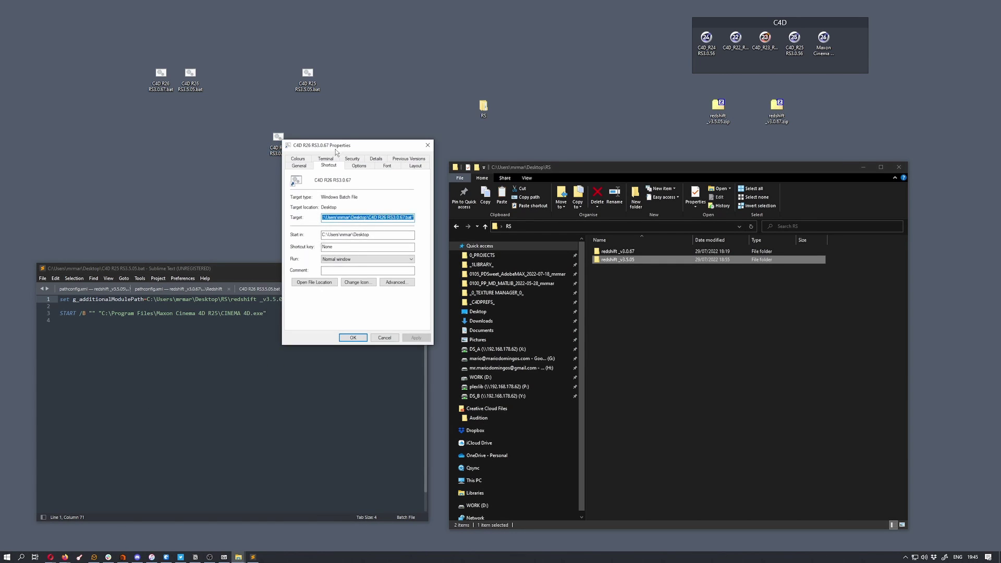
drag(334, 146, 222, 144)
click(262, 216)
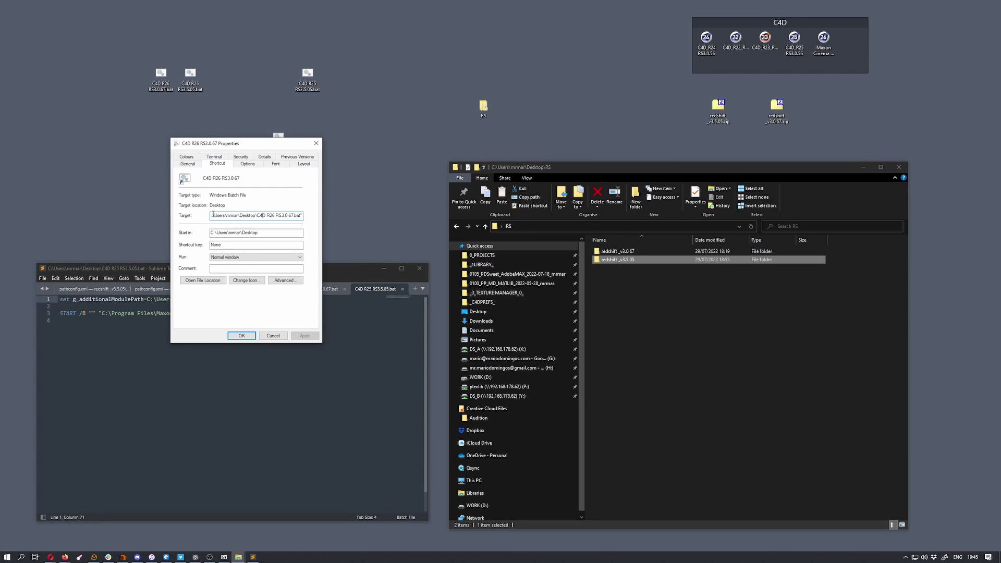
drag(211, 215, 301, 216)
click(302, 215)
text(")
drag(212, 215, 211, 217)
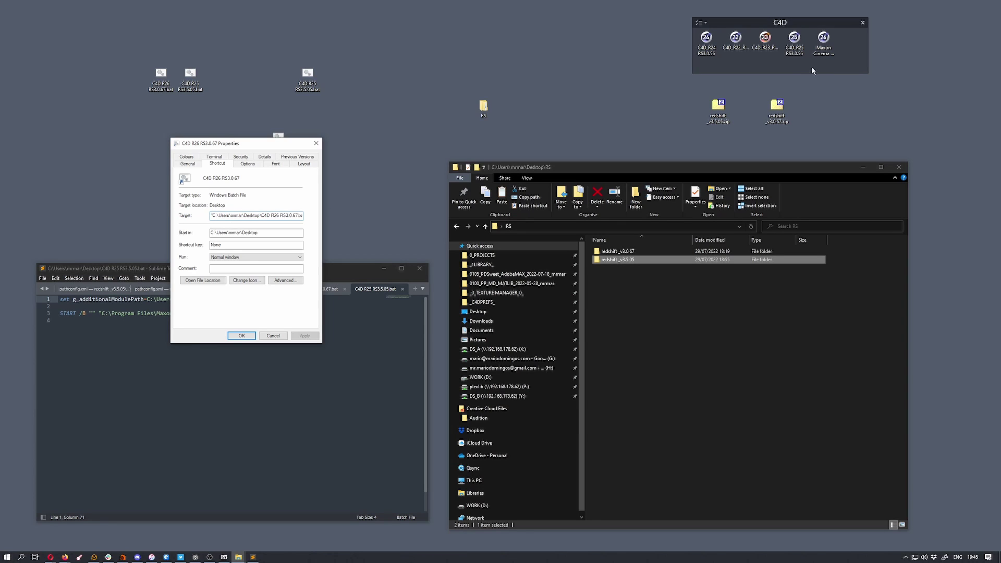
Copy the C:\Windows\System32\cmd.exe /c prefix from the Cinema 4D R26 launcher into the shortcut's Target
click(822, 41)
right_click(821, 44)
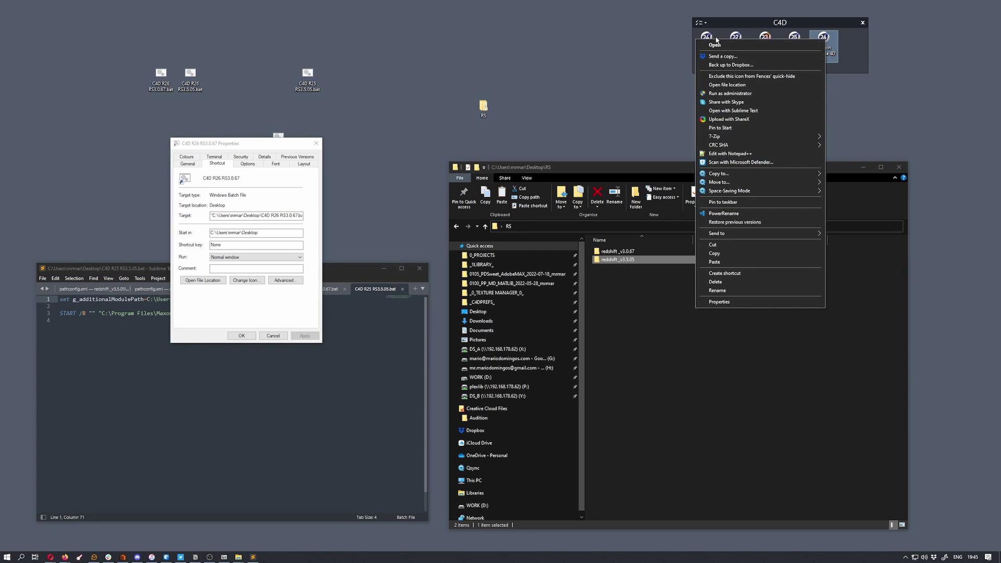
click(722, 302)
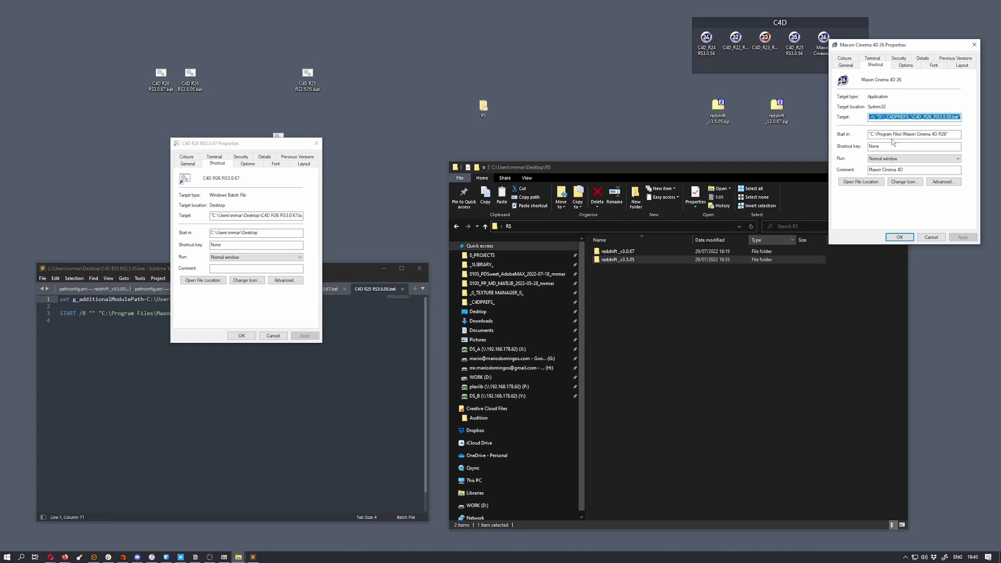
click(878, 117)
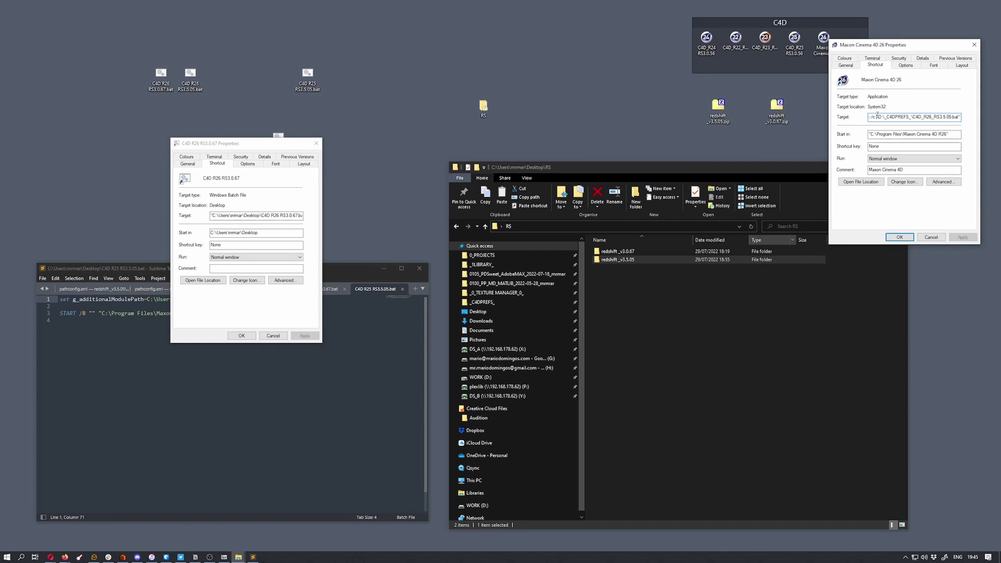
drag(877, 117, 855, 119)
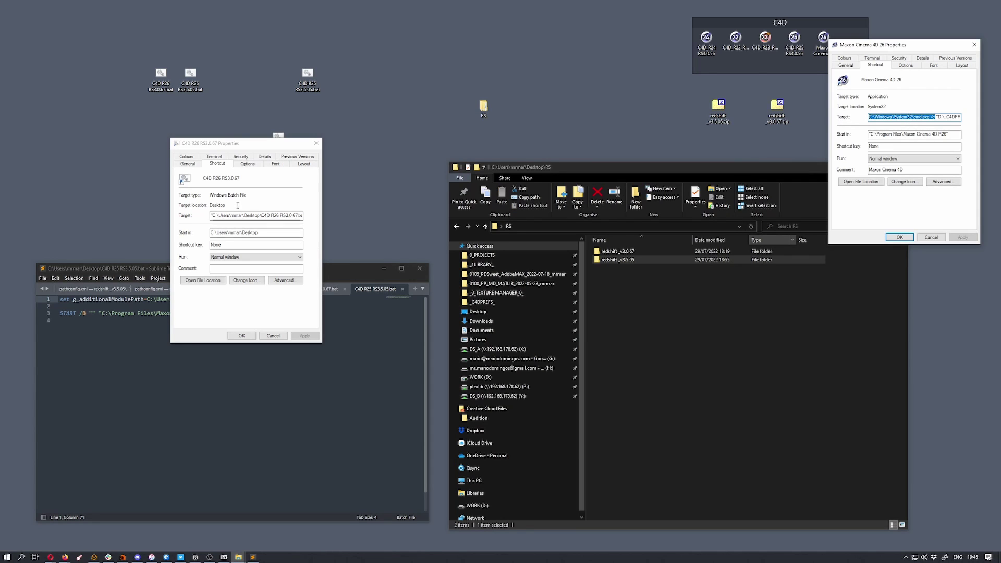
click(211, 215)
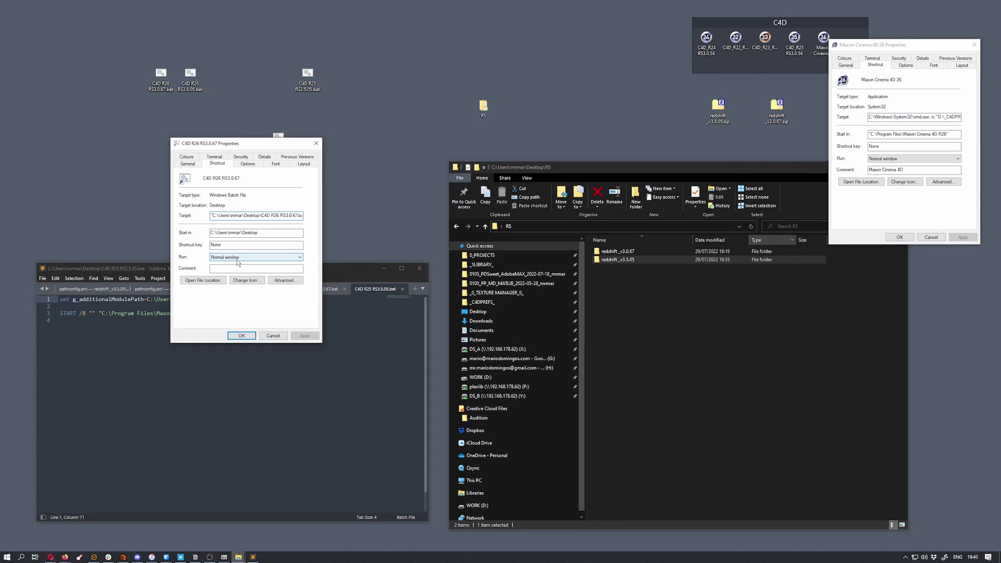
text(C:\Windows\System32\cmd.exe /c)
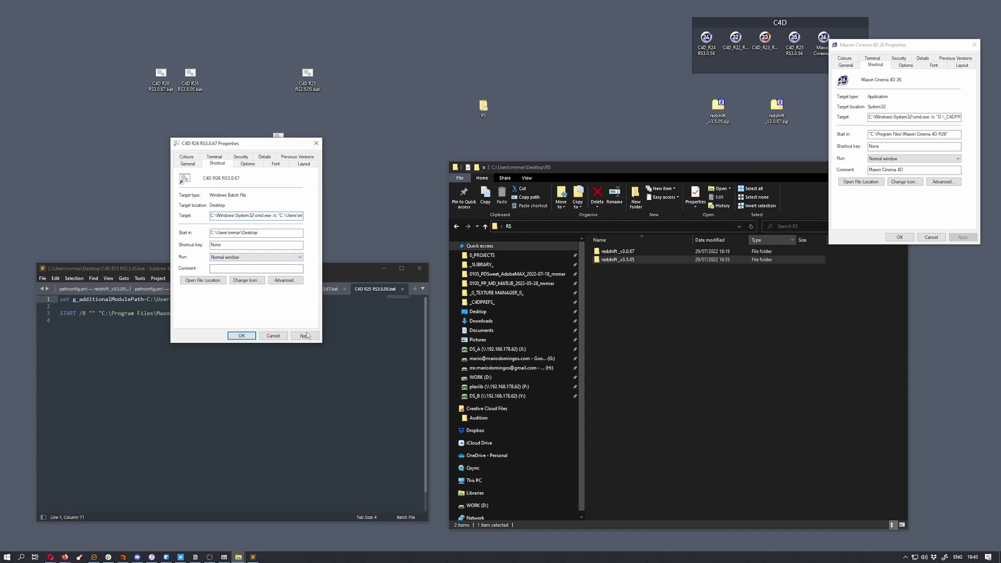
Apply the new target, give the shortcut the command-prompt icon, confirm, and reposition it
click(306, 336)
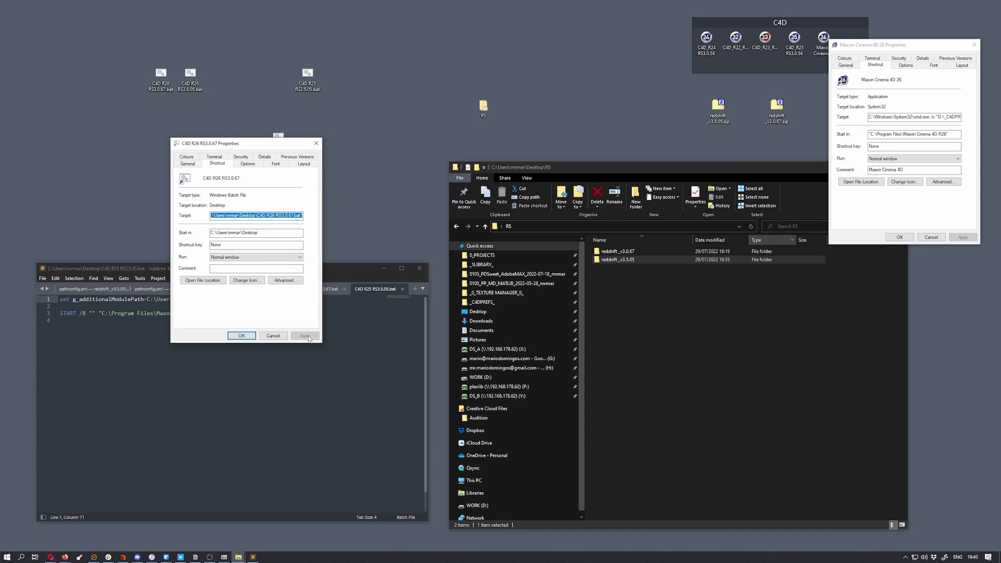
click(245, 280)
click(204, 234)
click(259, 305)
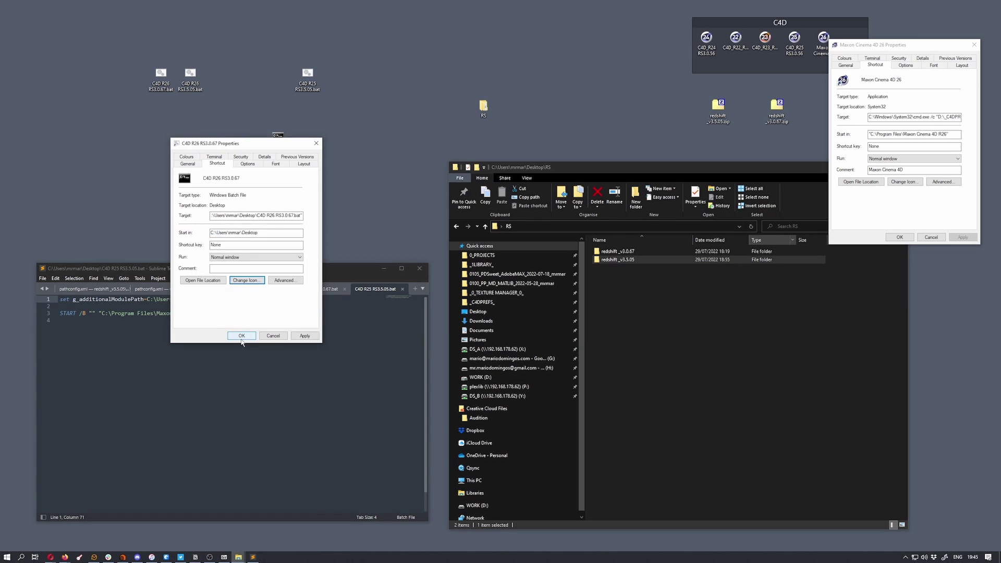
click(241, 338)
drag(286, 151, 372, 152)
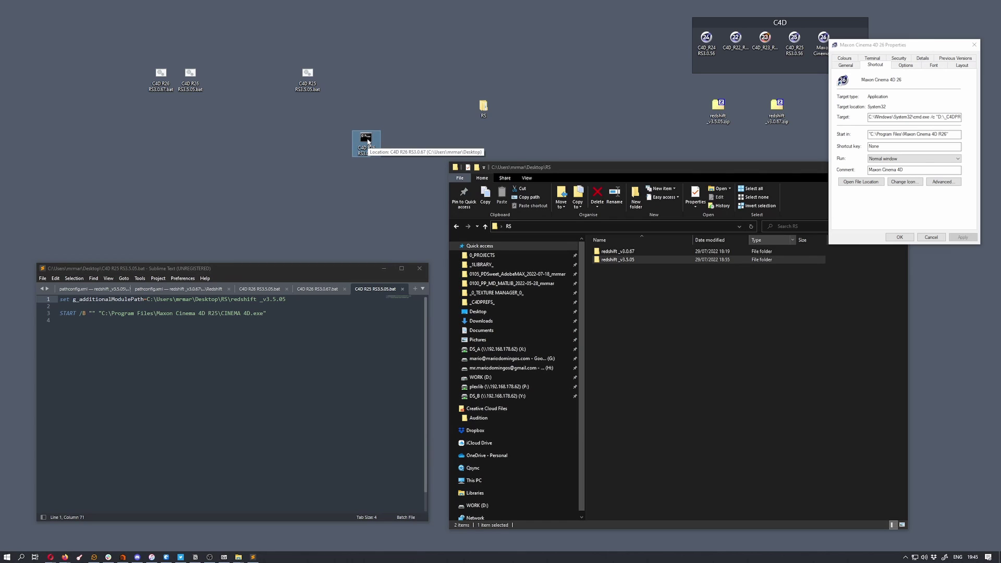
Launch Cinema 4D R26 from the C4D R26 RS3.0.67 shortcut, close Quick Start, and minimize the window
double_click(368, 141)
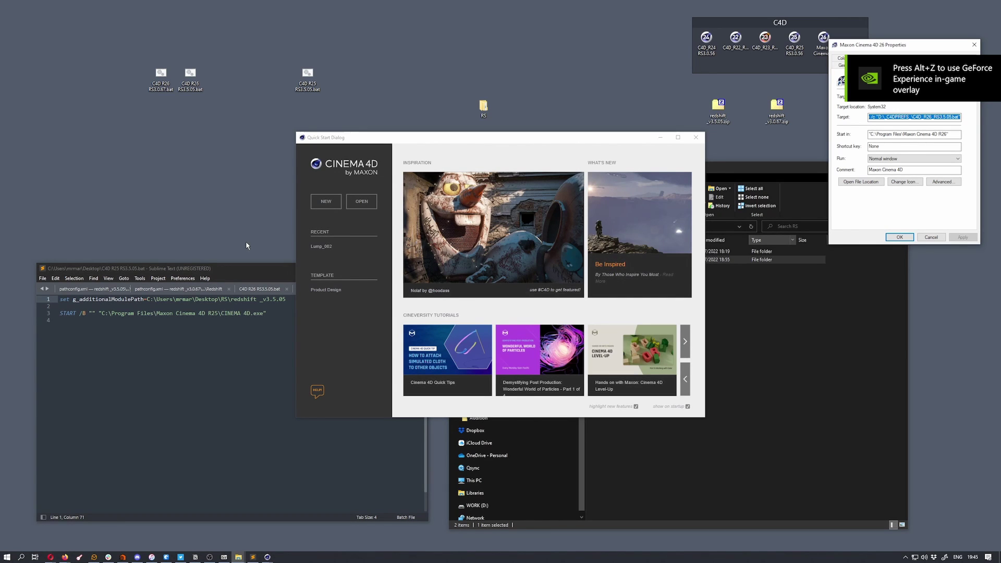
click(696, 137)
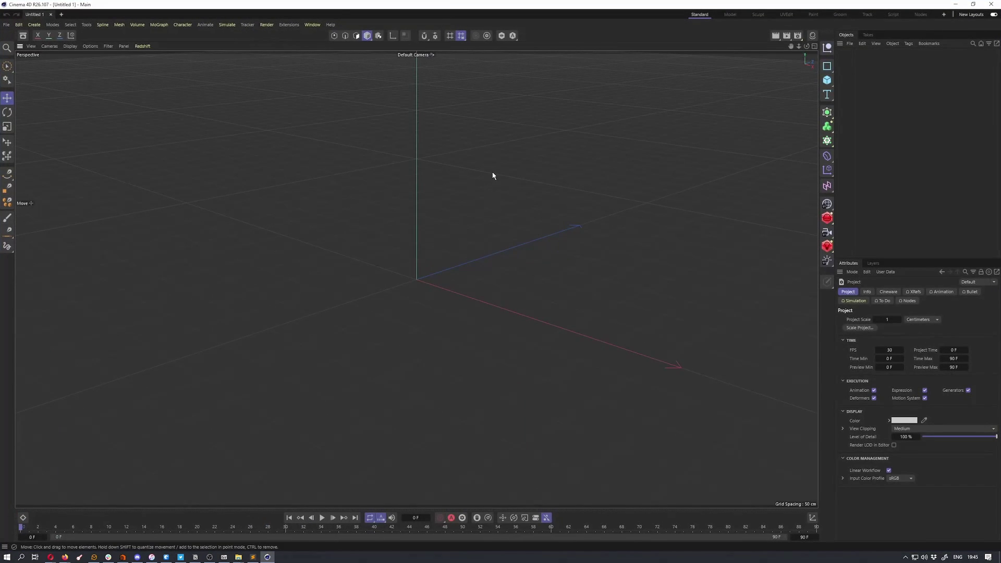
click(956, 4)
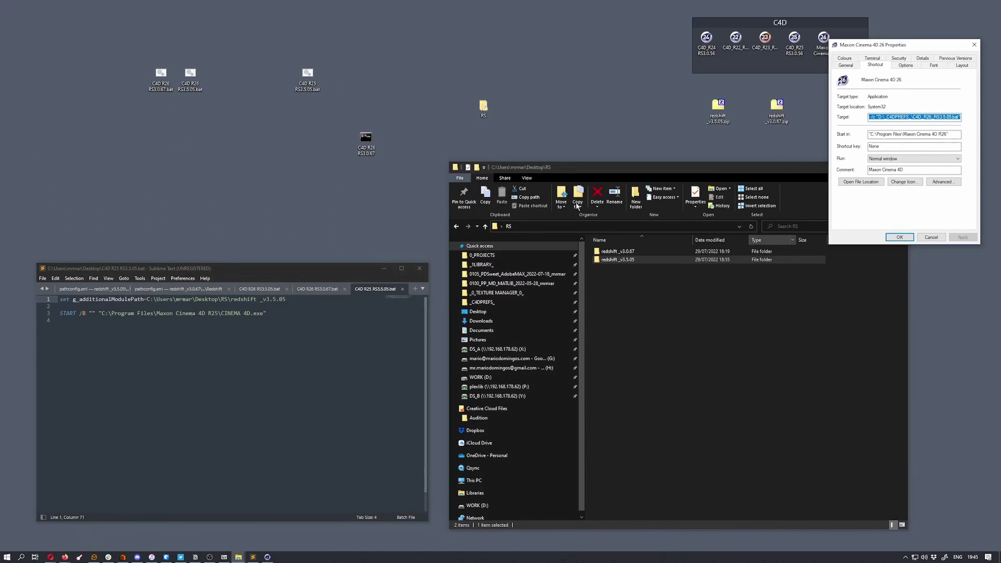